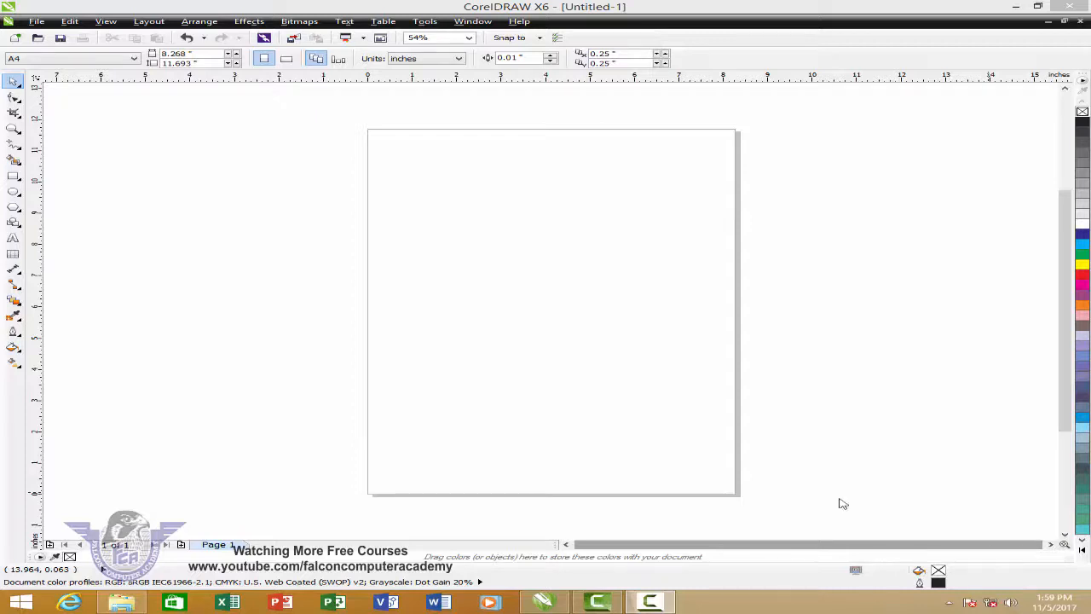
Open the shortcut key settings on the Commands page of the workspace customization options.
left_click(425, 21)
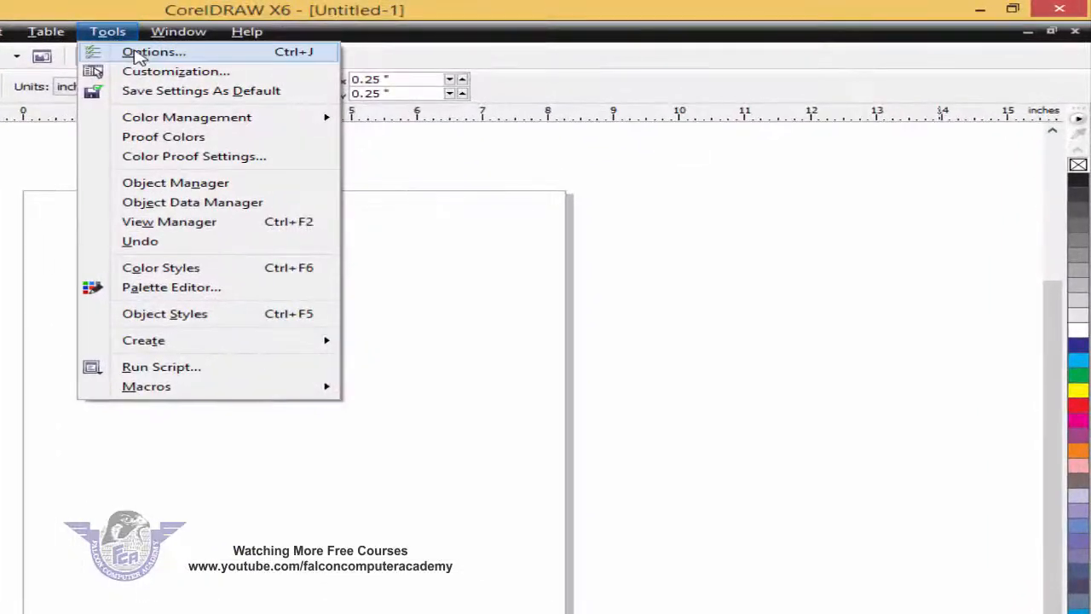
left_click(137, 53)
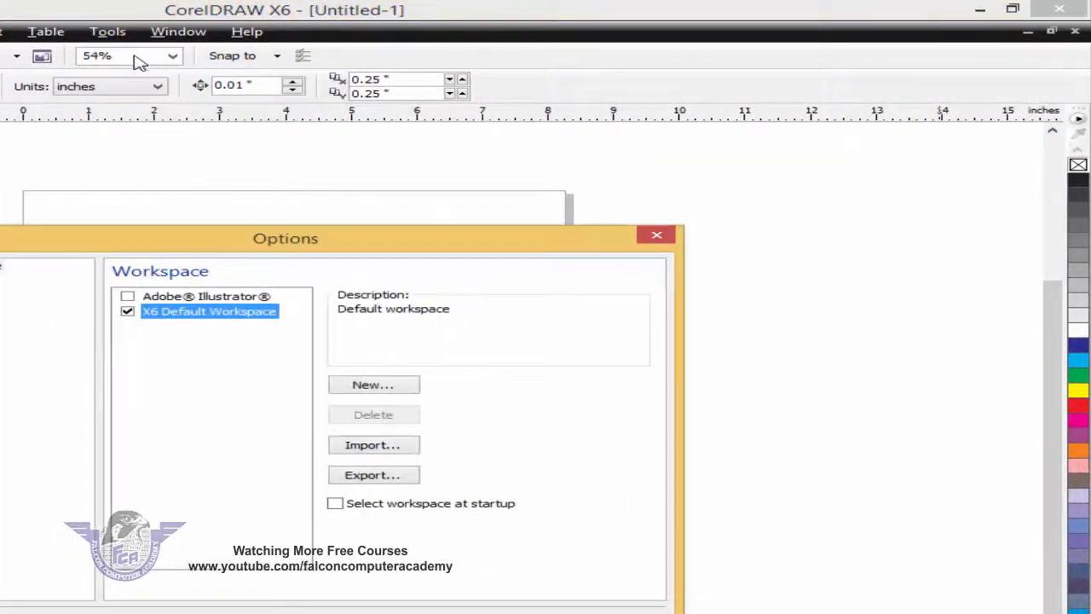
left_click(133, 219)
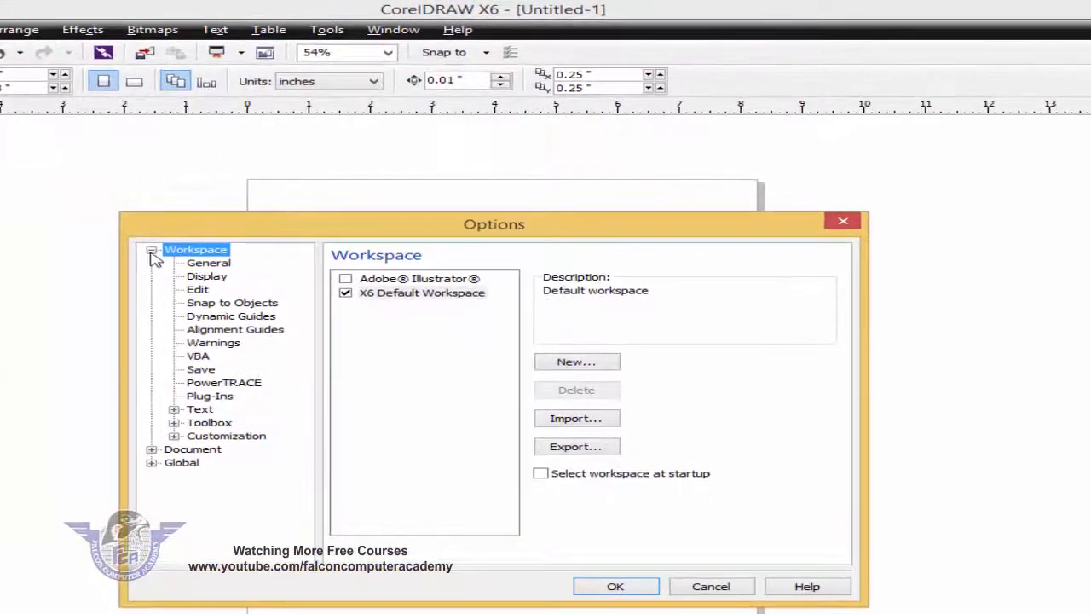
left_click(232, 438)
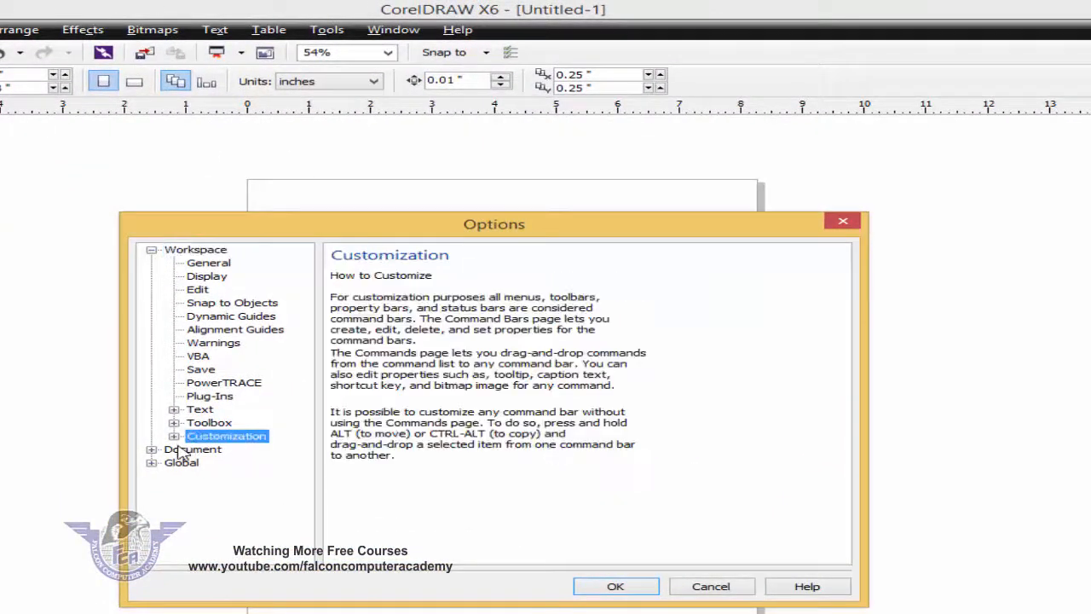
left_click(173, 437)
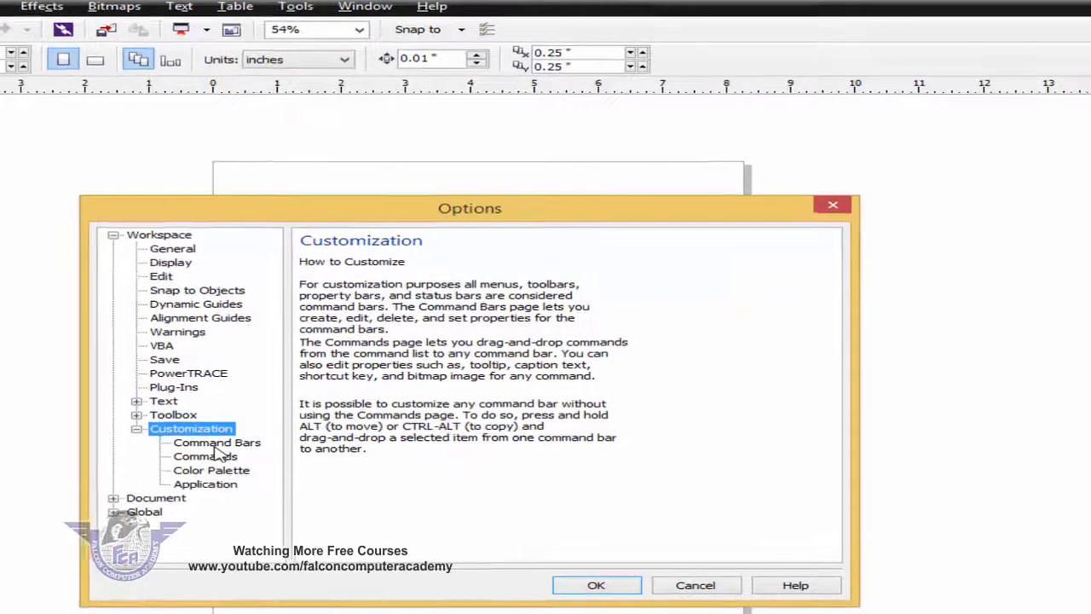
left_click(232, 449)
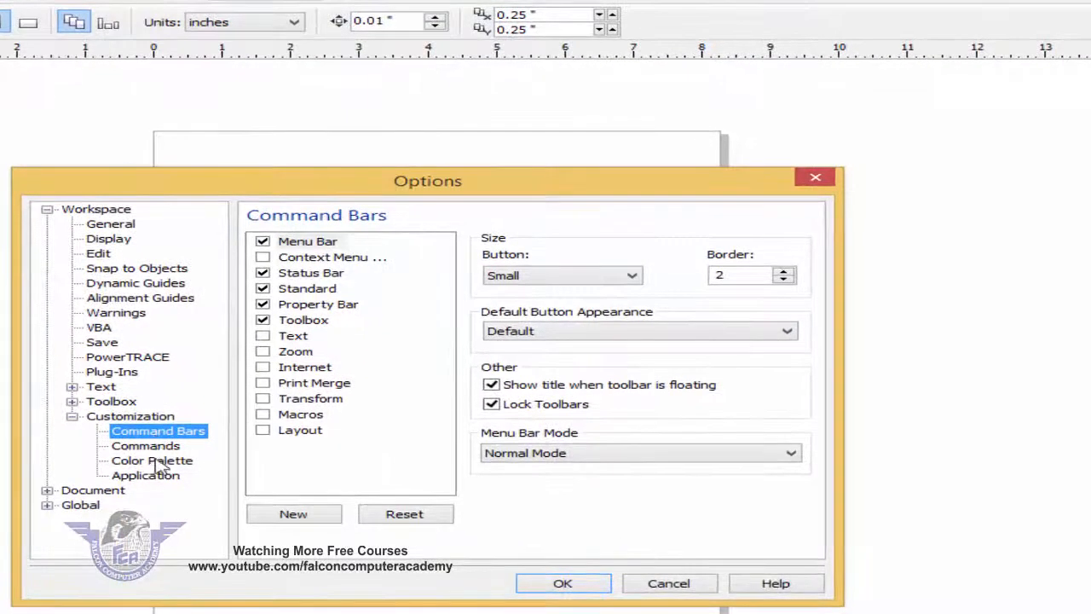
left_click(171, 447)
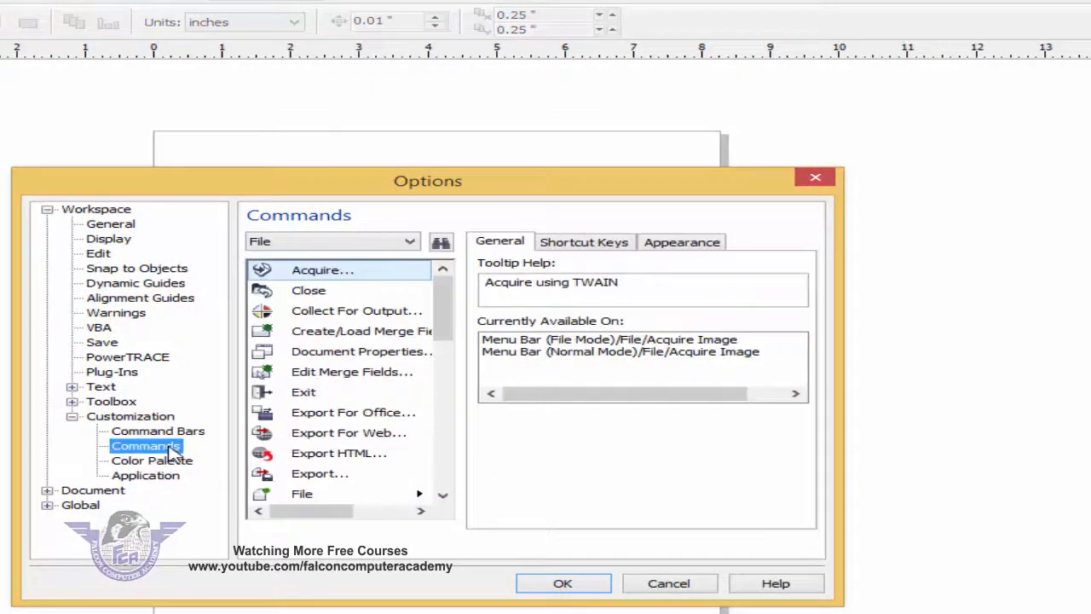
left_click(594, 247)
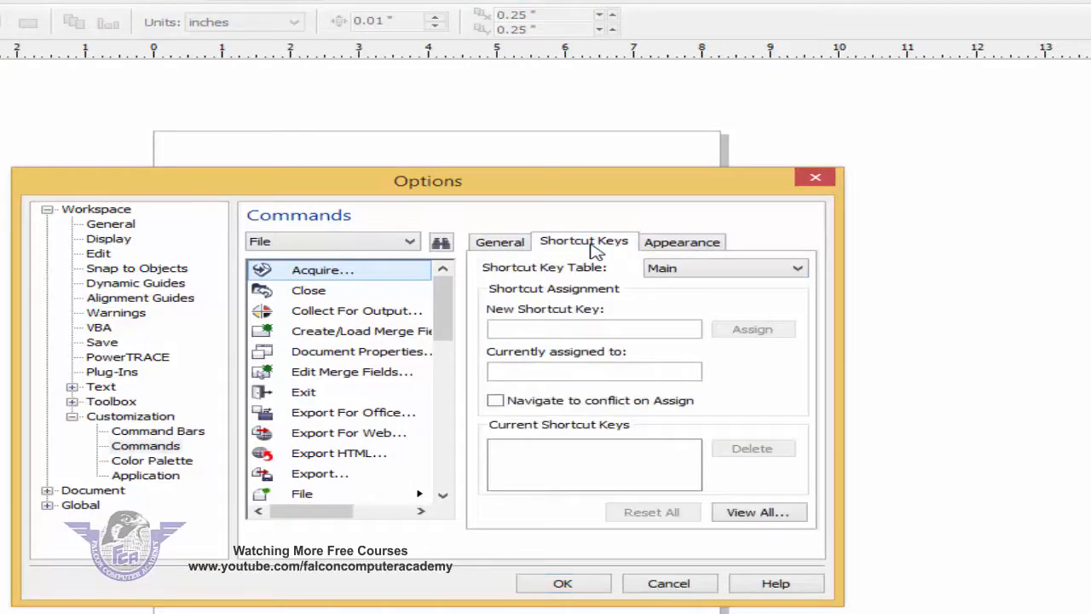
Export the full shortcut key list to the Desktop as shortcuts.csv and close the options without changes.
left_click(758, 515)
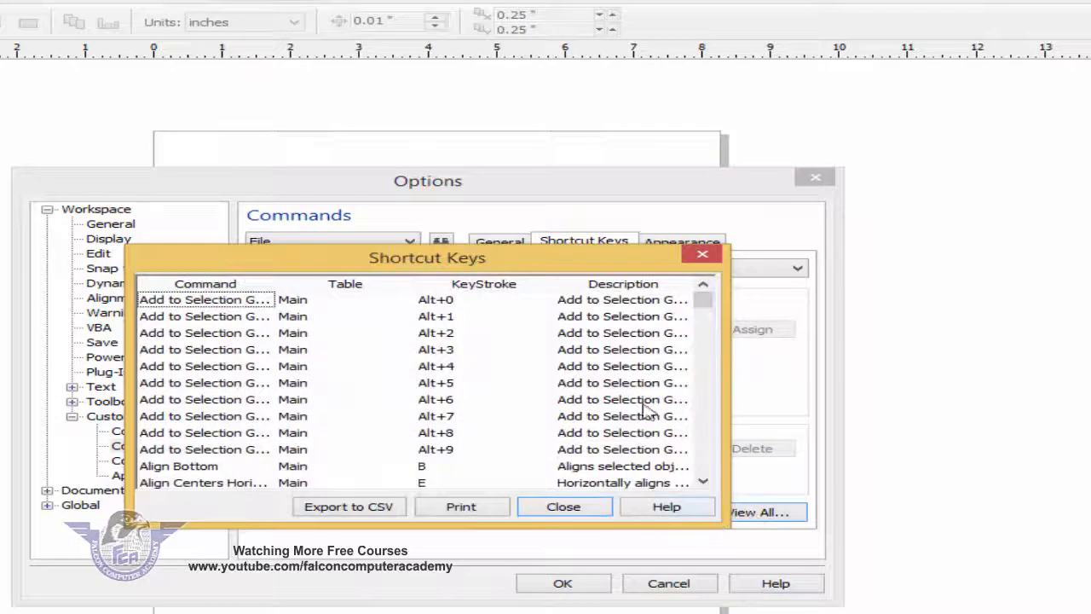
mouse_move(704, 298)
left_mouse_down()
mouse_move(713, 471)
mouse_move(721, 298)
left_mouse_up()
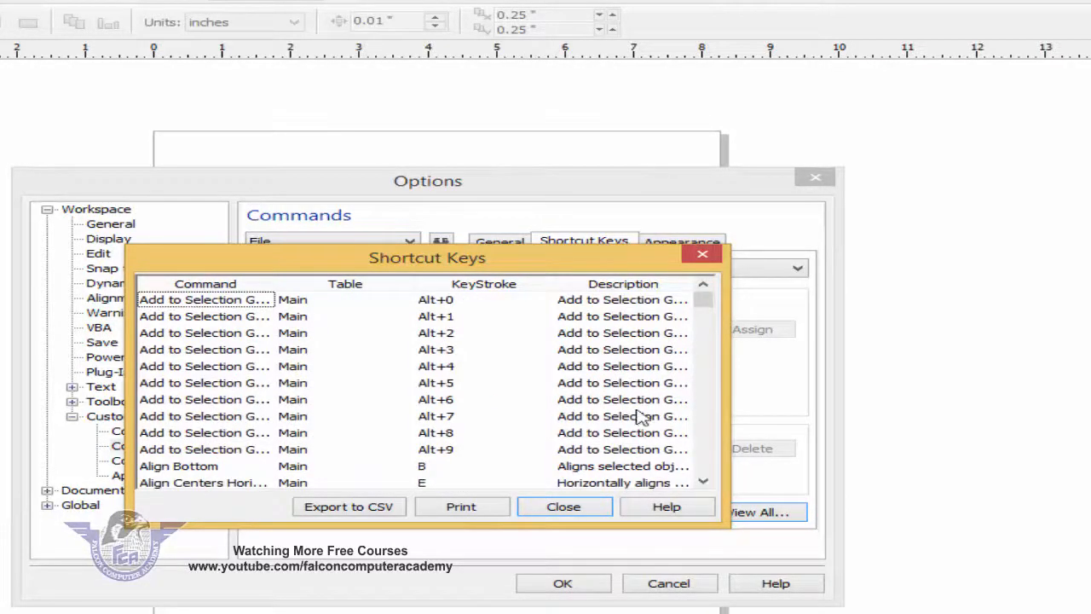
left_click(382, 513)
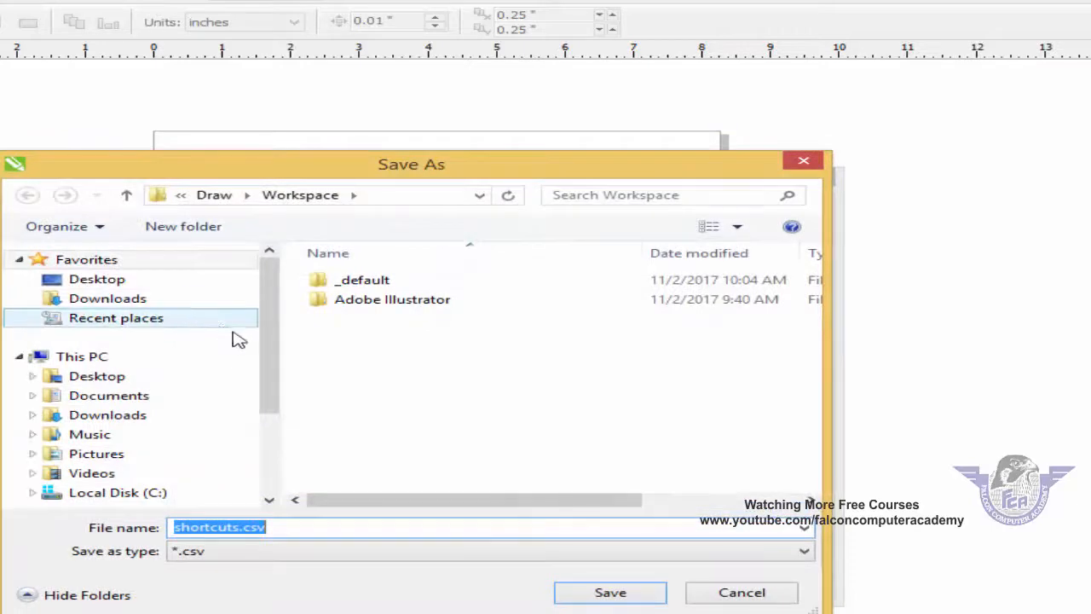
left_click(127, 282)
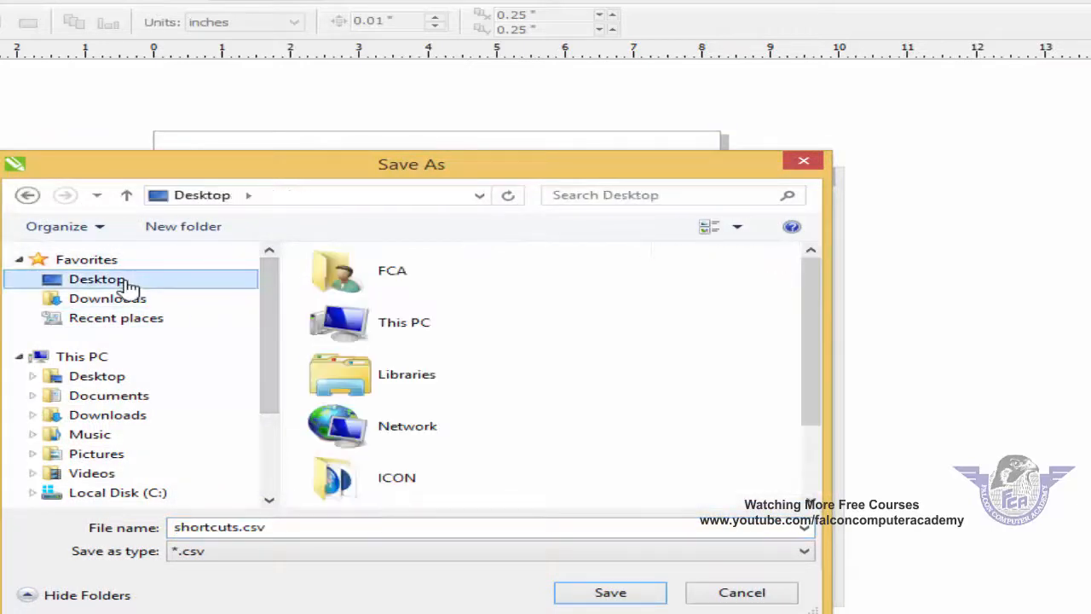
left_click(607, 592)
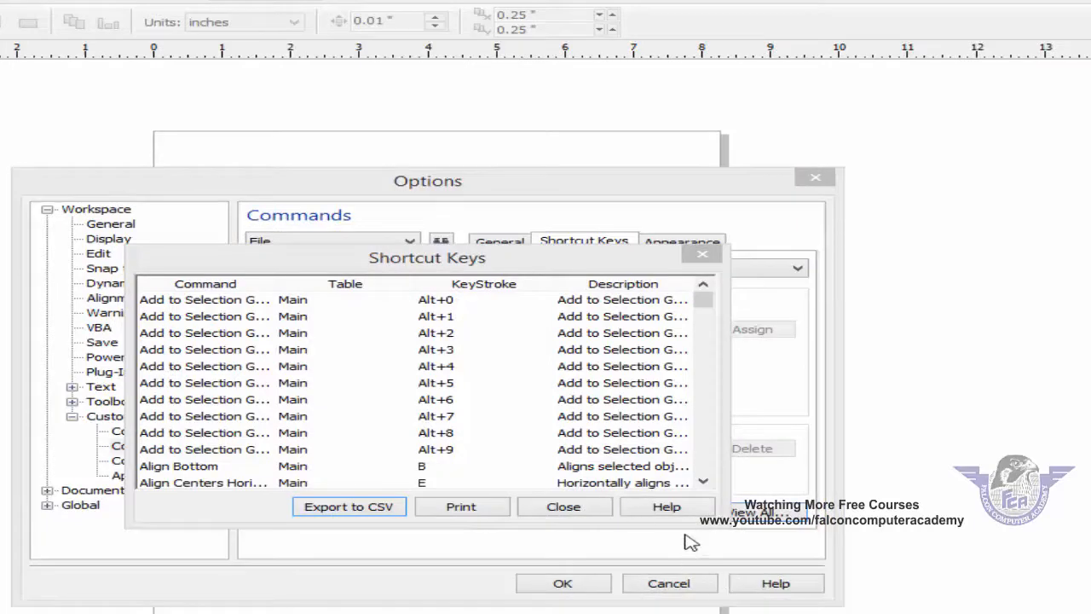
left_click(556, 510)
left_click(657, 585)
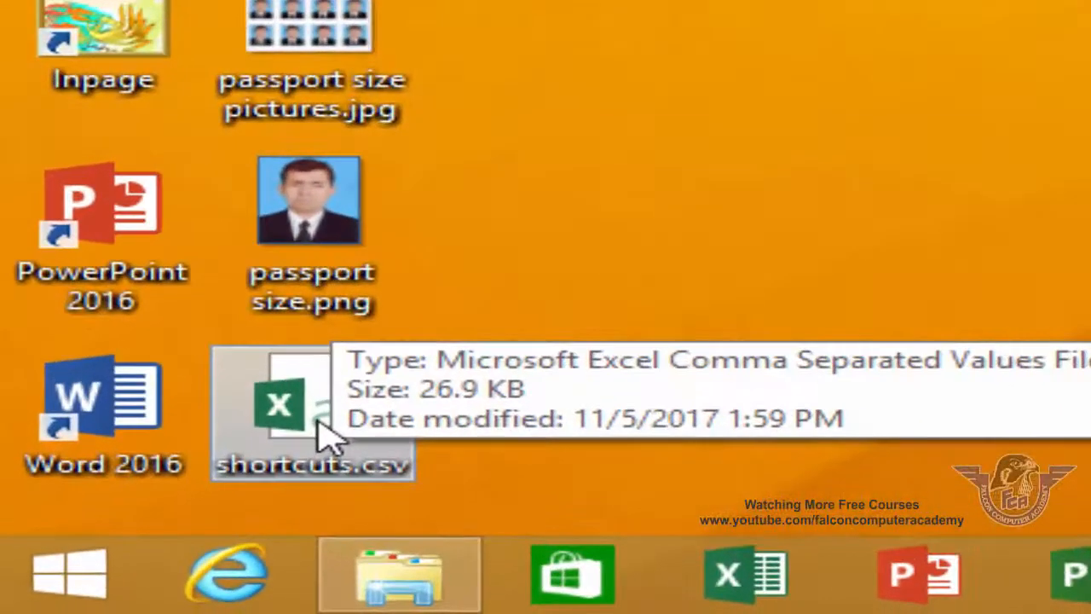
Open shortcuts.csv from the desktop in Excel, maximize its window, and fit columns A to C to their contents.
double_click(316, 434)
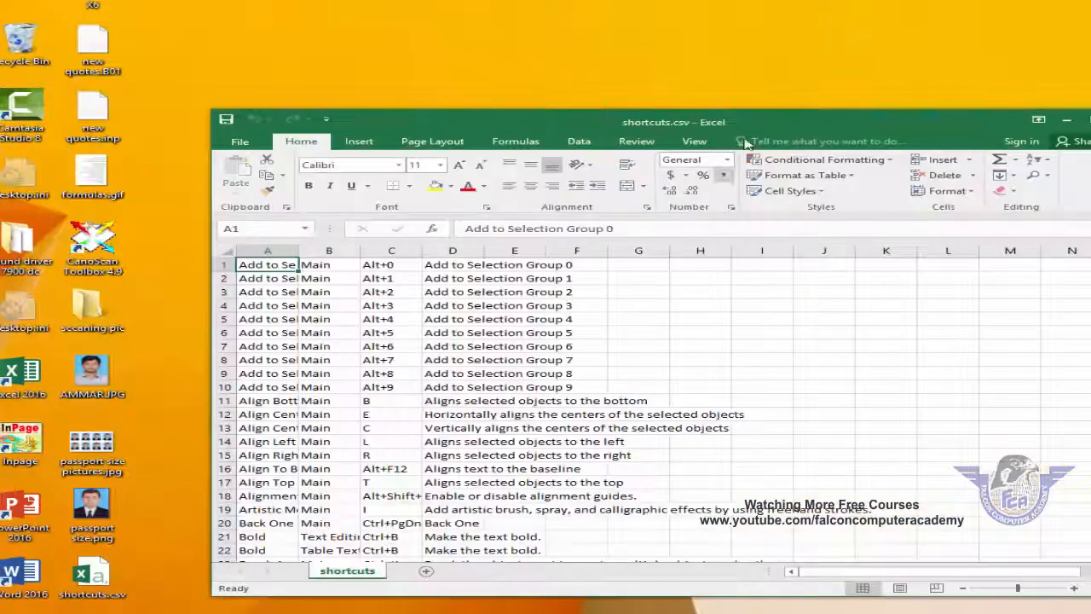
double_click(750, 121)
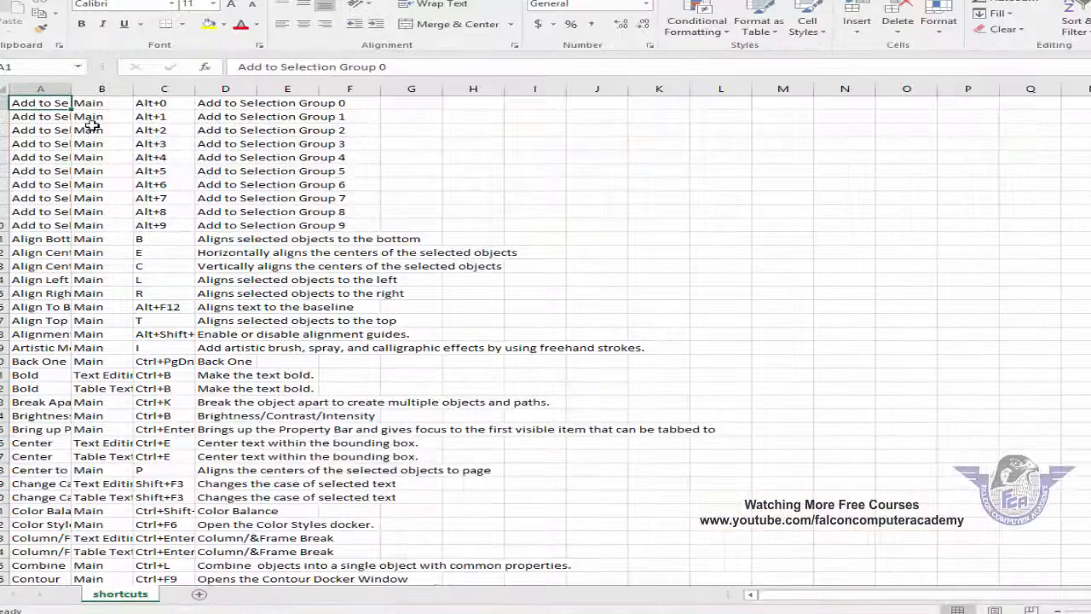
double_click(73, 94)
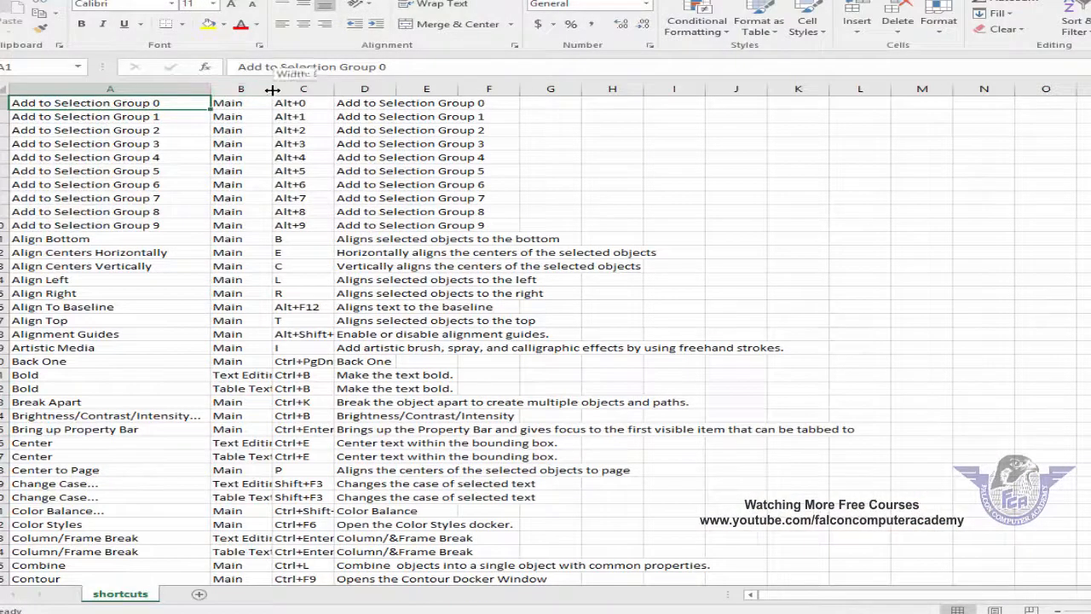
double_click(272, 90)
double_click(386, 88)
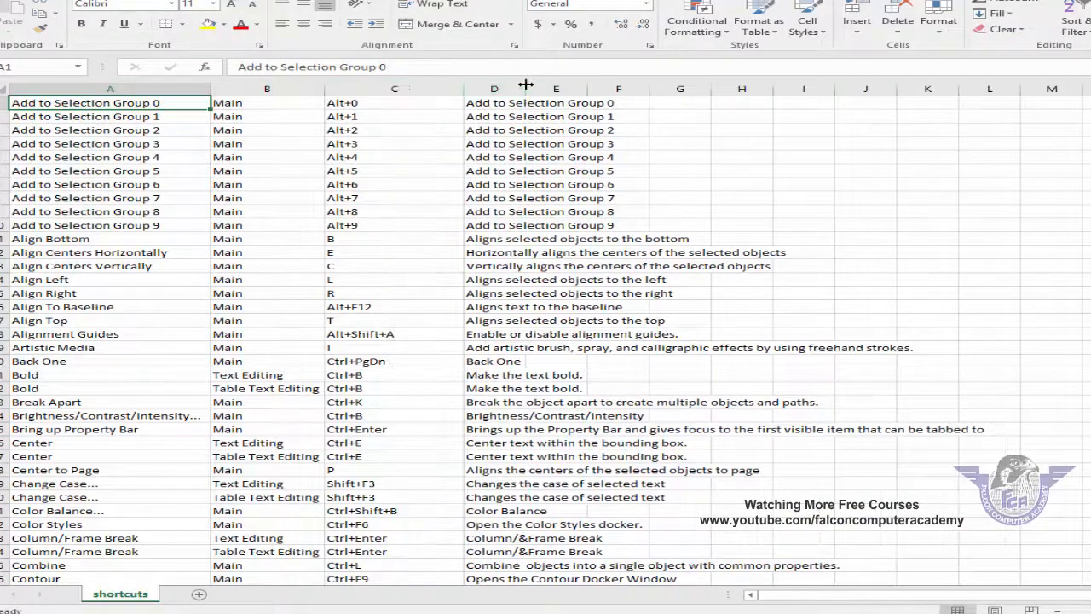
left_click_drag(585, 88, 584, 88)
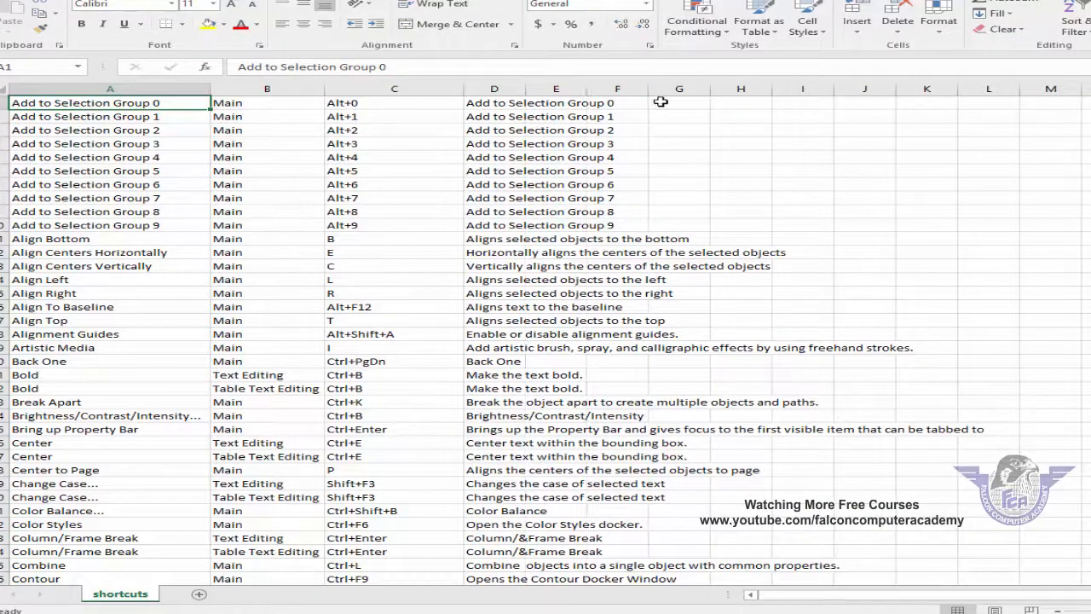
Examine the exported shortcut list through to its last row and close the file without saving changes.
scroll(378, 340, "down", 3)
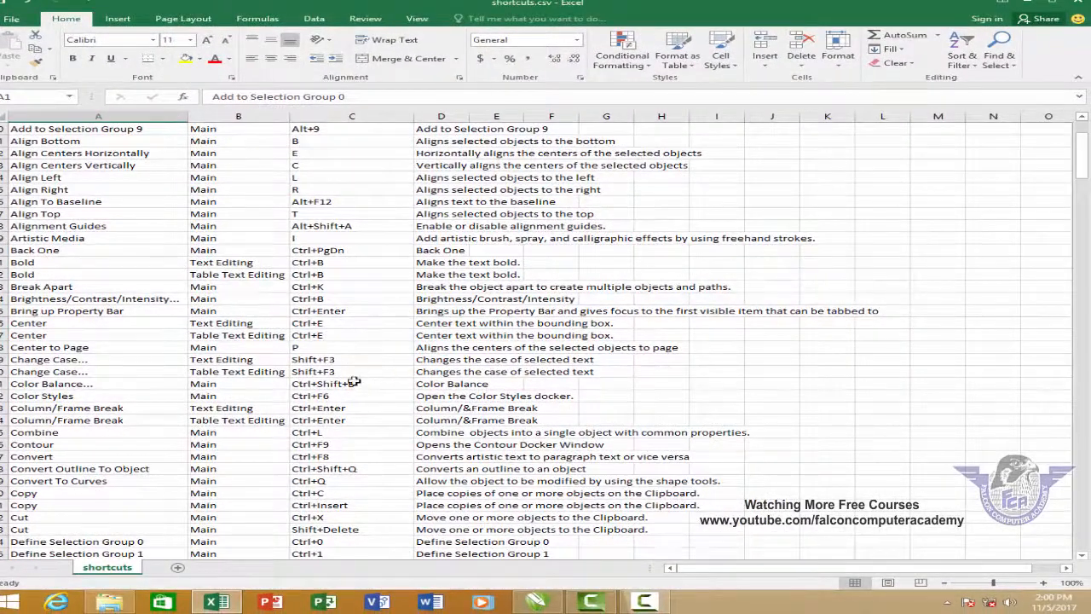
scroll(378, 417, "down", 19)
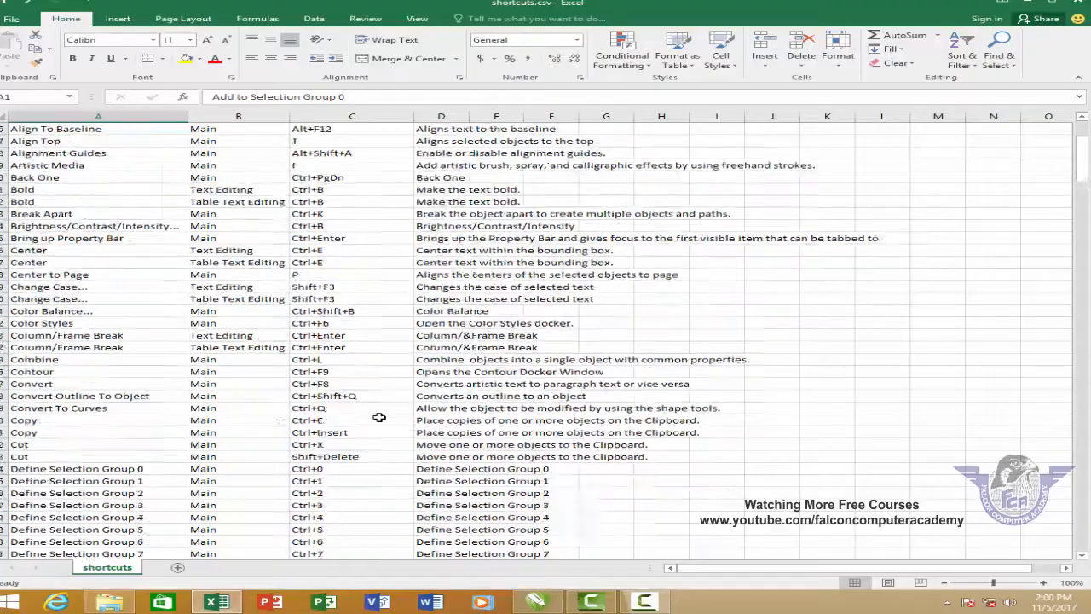
scroll(378, 417, "down", 20)
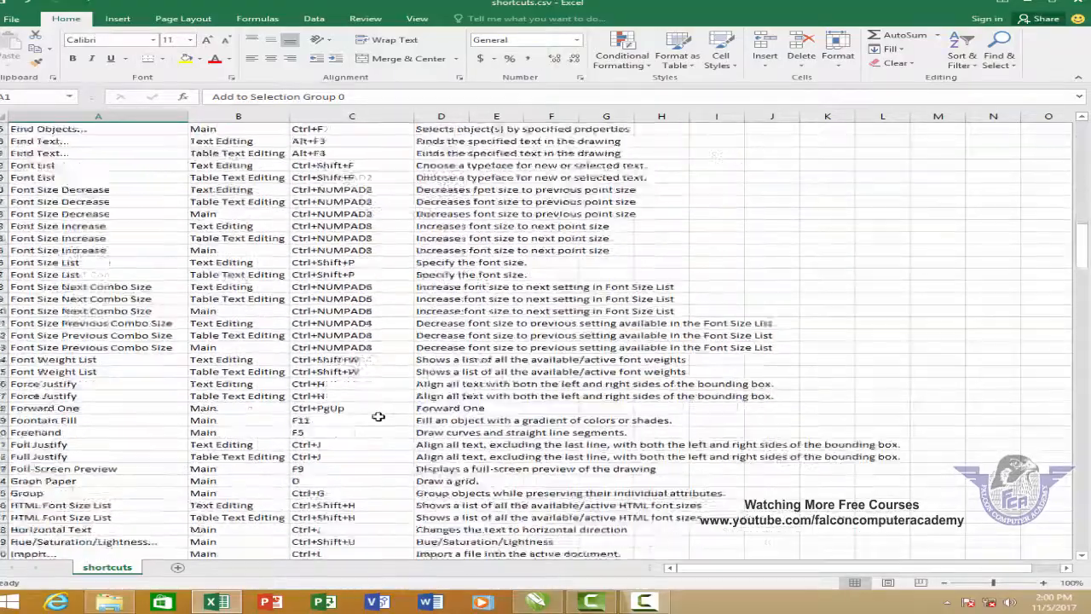
scroll(378, 417, "down", 20)
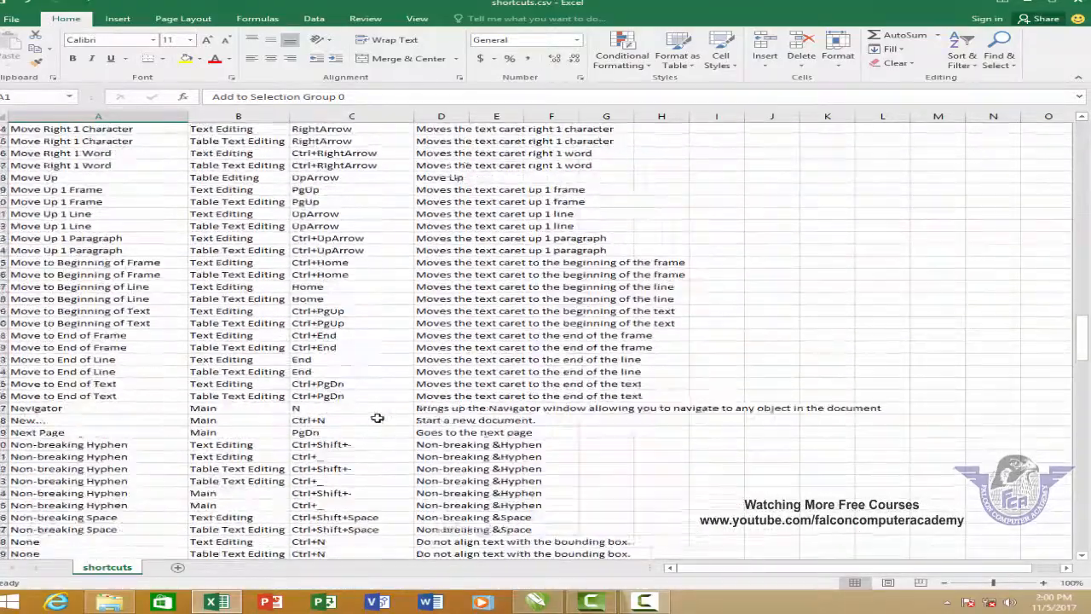
scroll(371, 418, "down", 20)
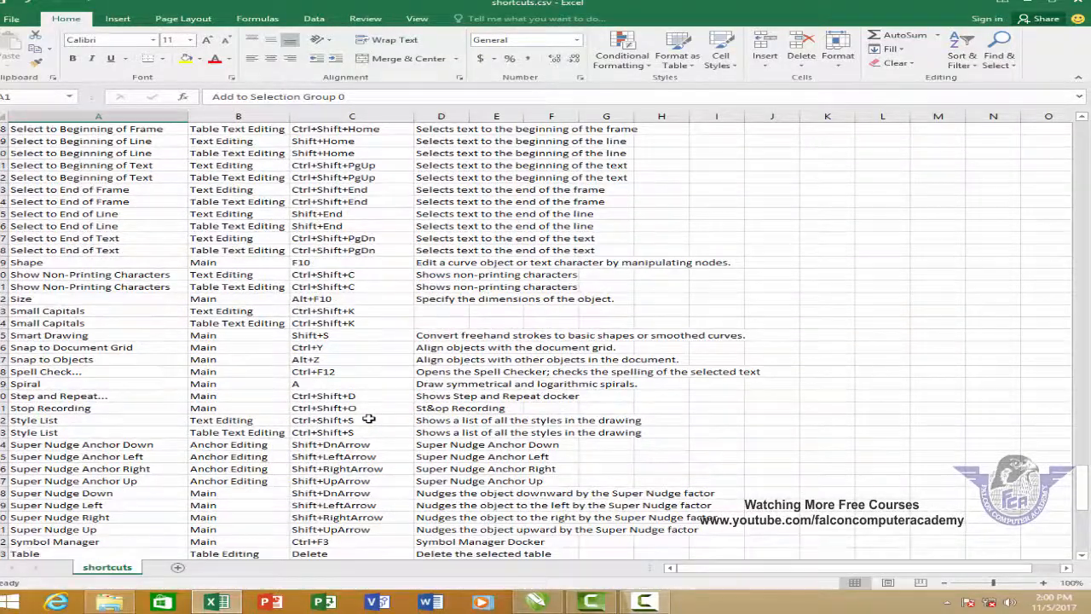
scroll(368, 418, "down", 15)
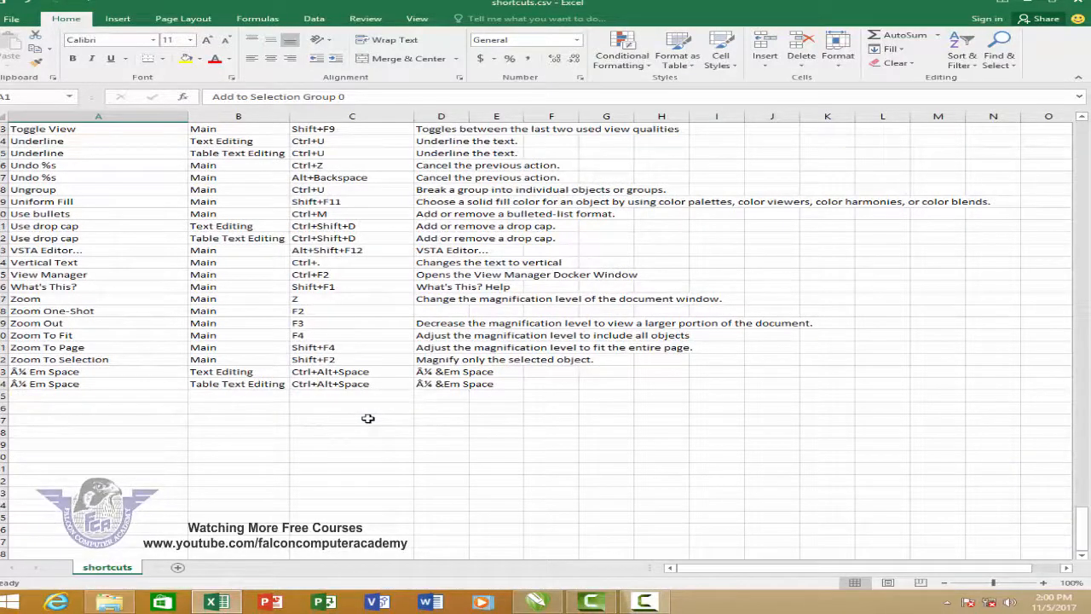
left_click(1078, 4)
left_click(538, 310)
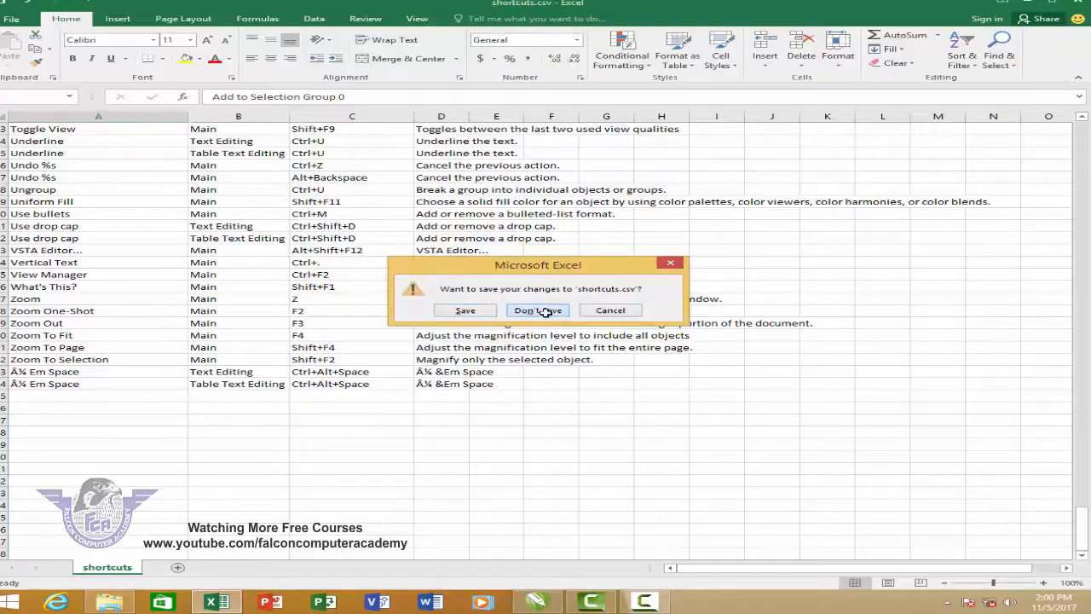
Switch back to CorelDRAW and show the Effects commands with their shortcut key settings on the Commands customization page.
left_click(530, 603)
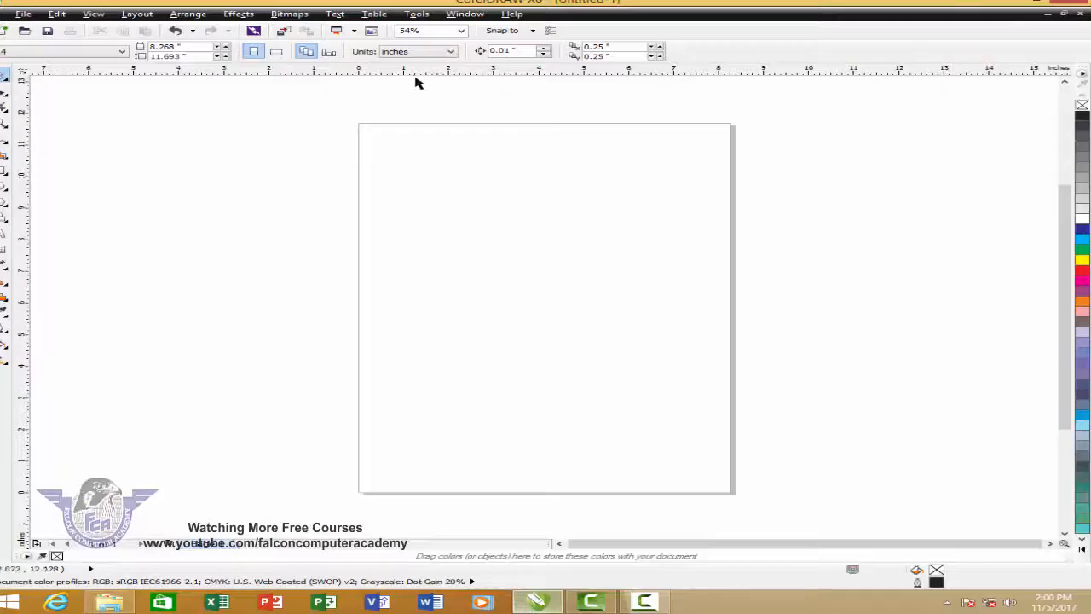
left_click(417, 13)
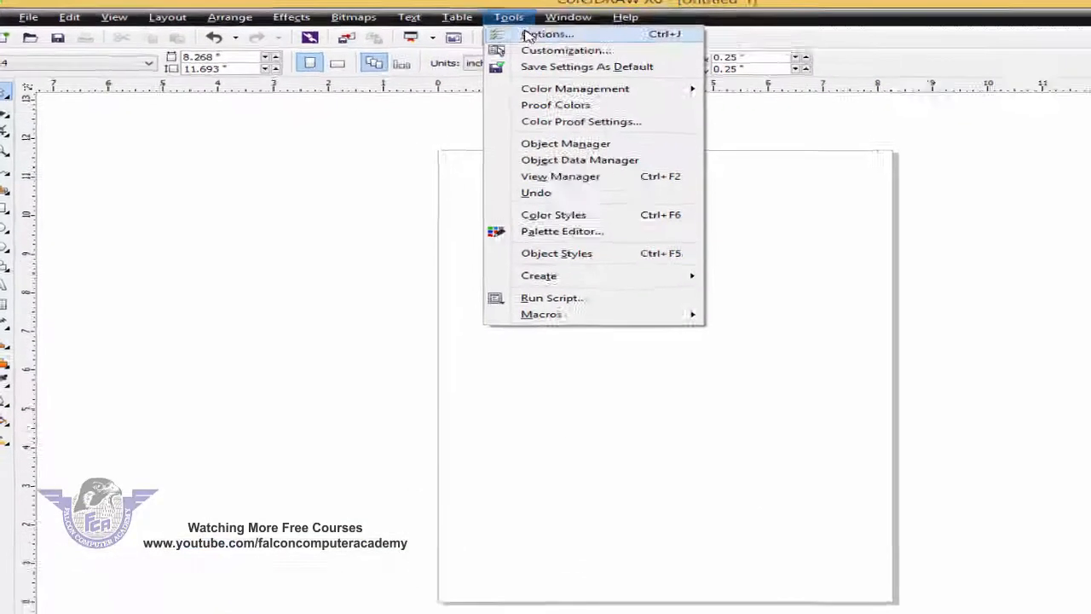
left_click(763, 53)
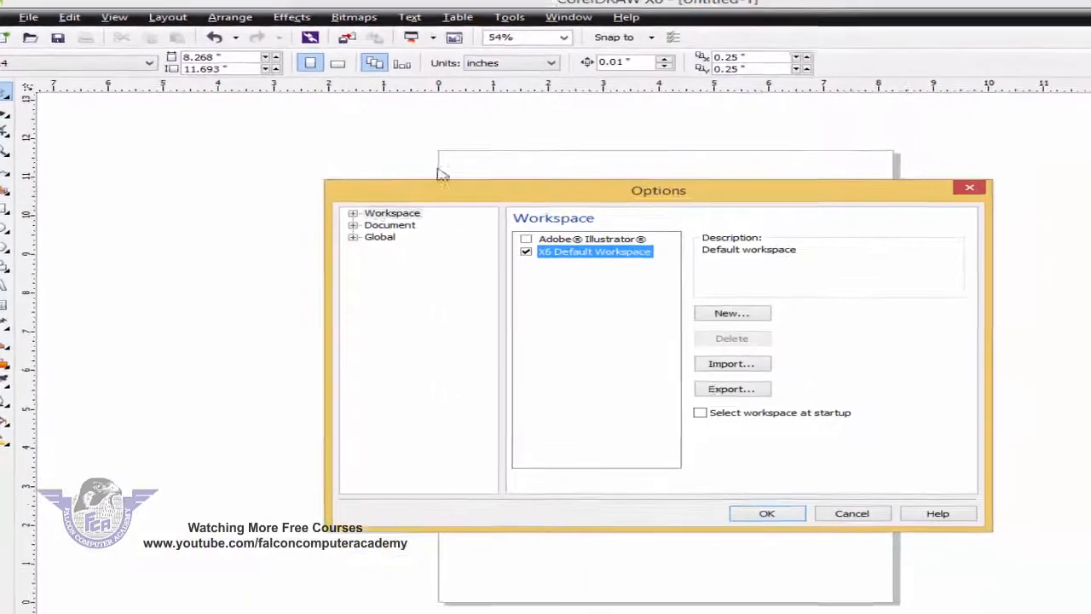
left_click(348, 210)
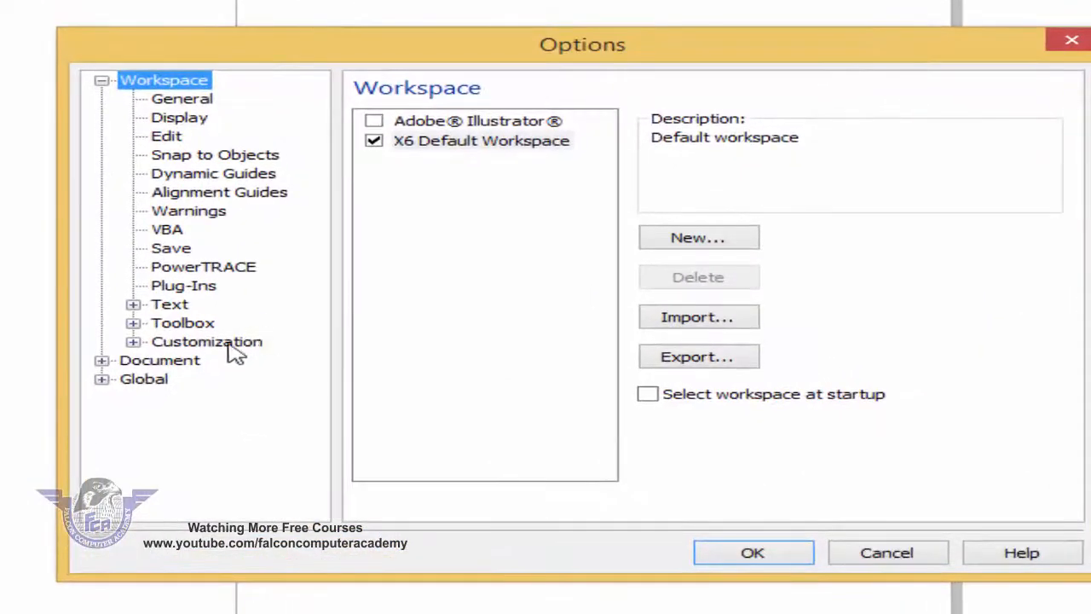
left_click(394, 372)
left_click(133, 342)
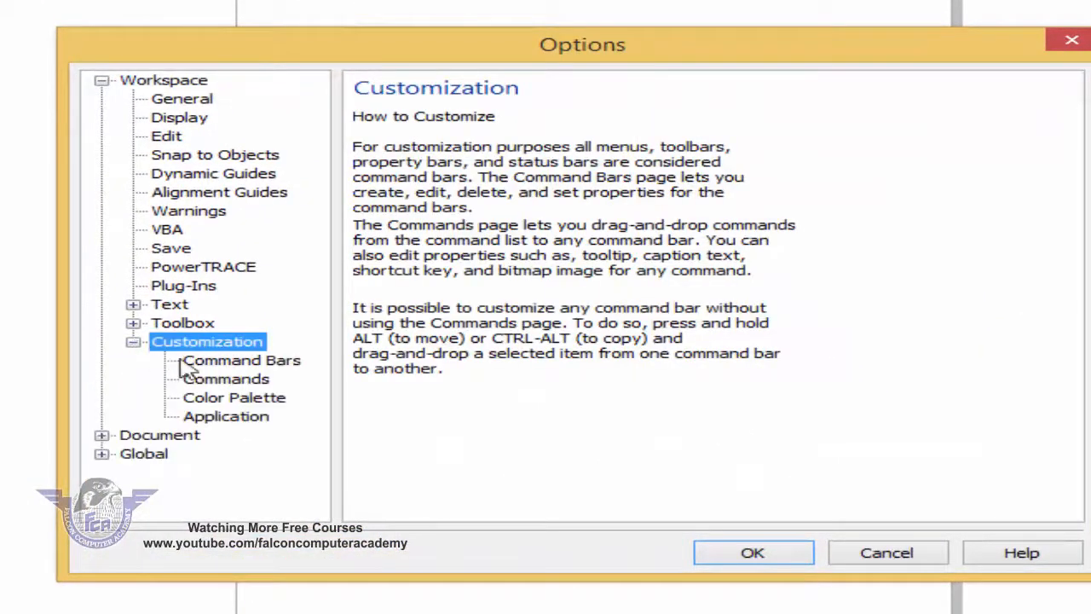
left_click(213, 381)
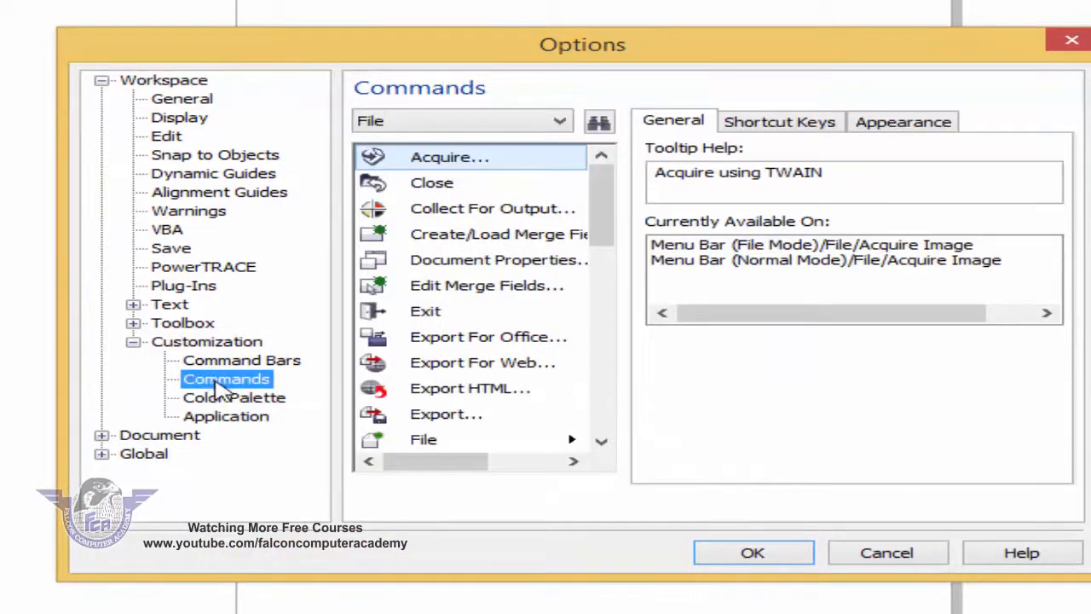
left_click(771, 128)
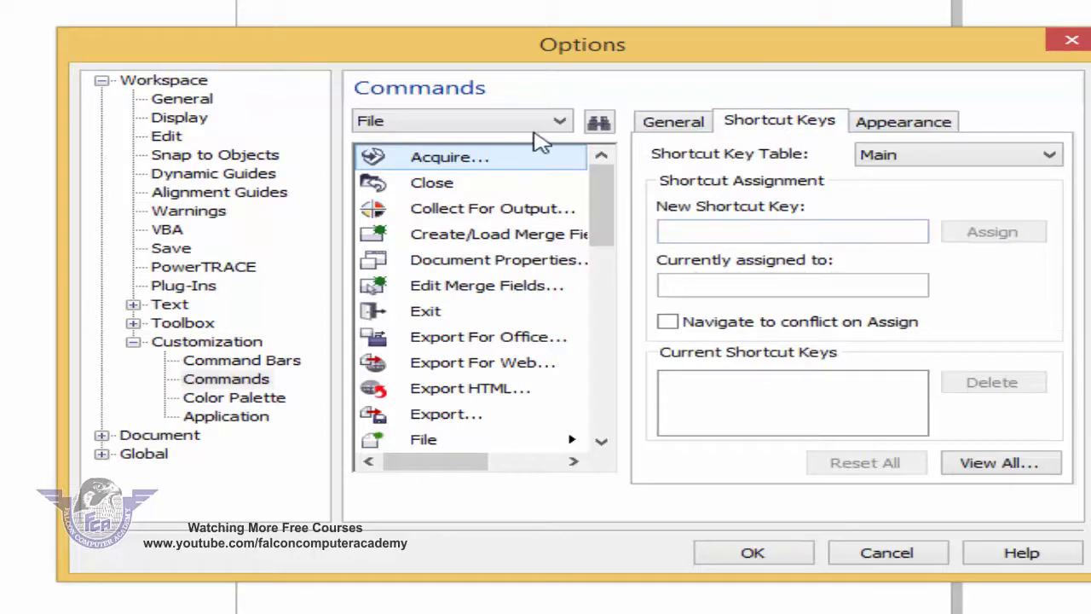
left_click(563, 121)
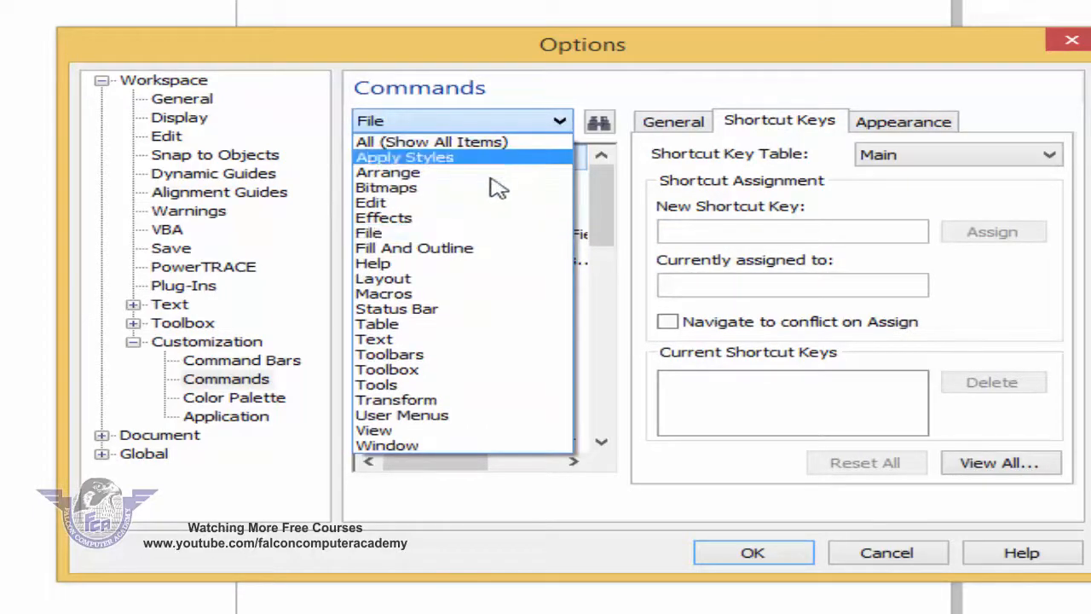
left_click(429, 221)
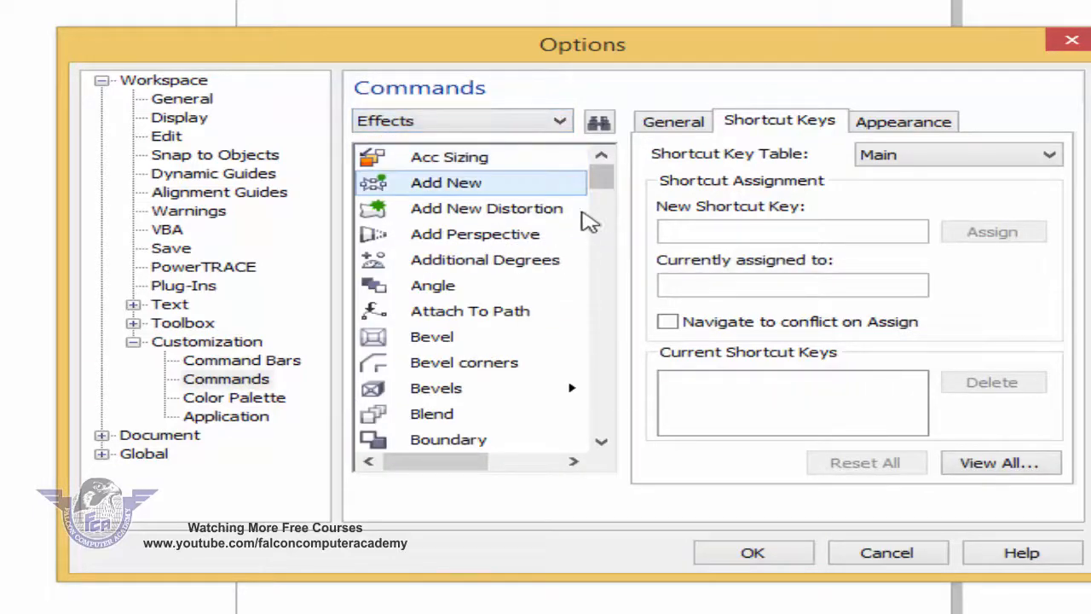
Select the Add Perspective command to give it a new shortcut key.
left_click(529, 241)
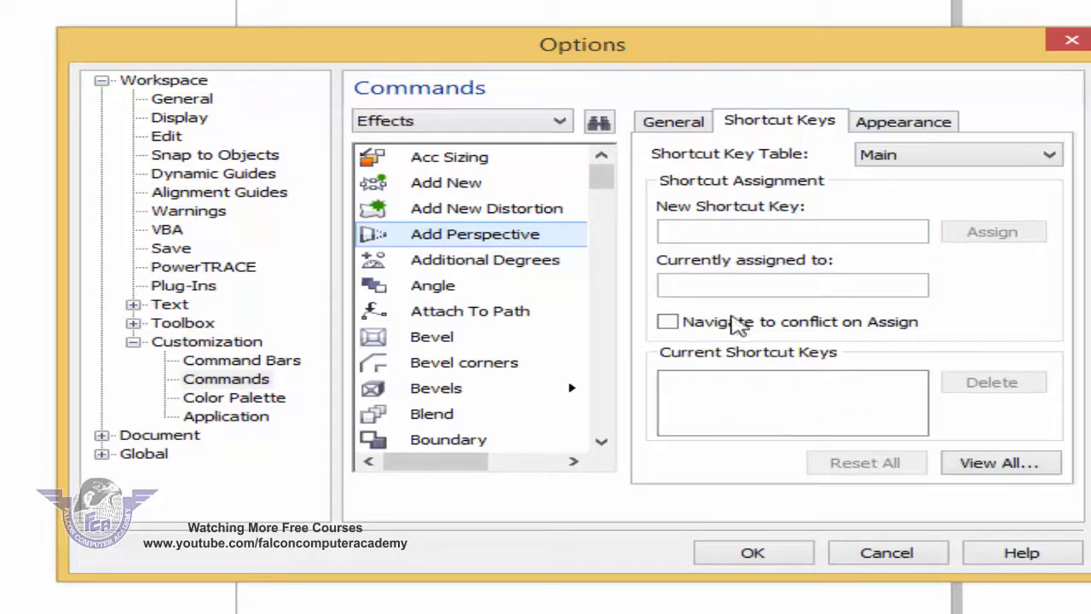
left_click(729, 230)
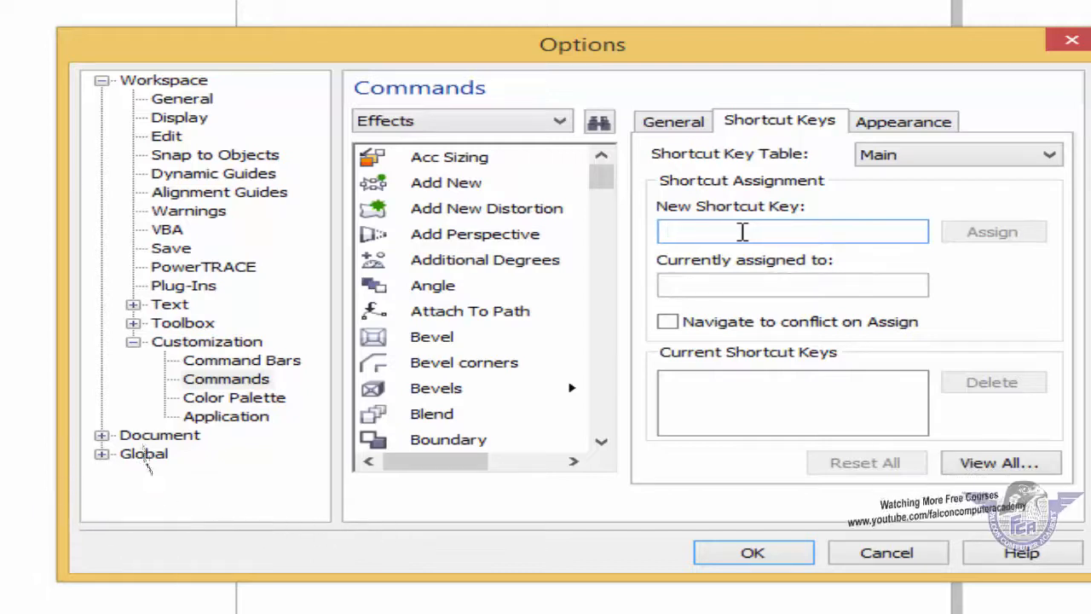
key("ctrl+q")
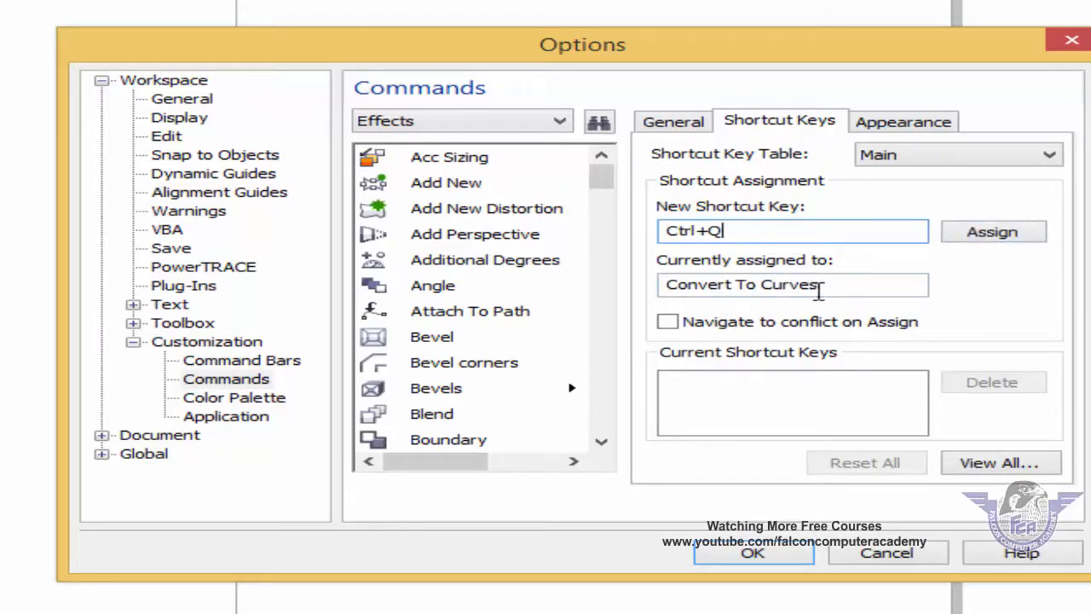
double_click(723, 230)
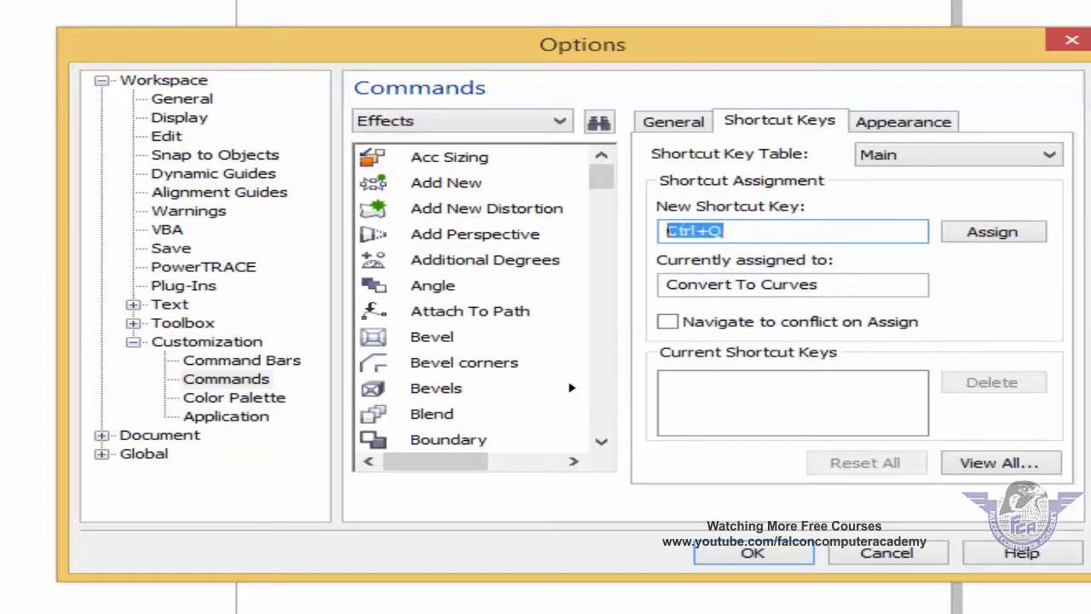
key("ctrl+q")
key("ctrl+w")
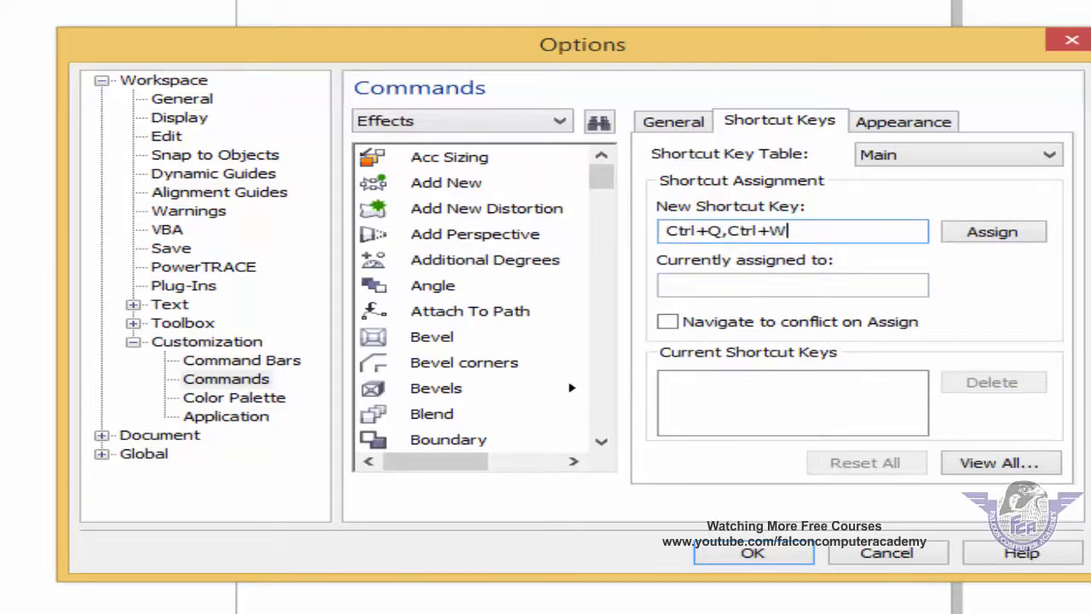
left_click_drag(796, 232, 497, 233)
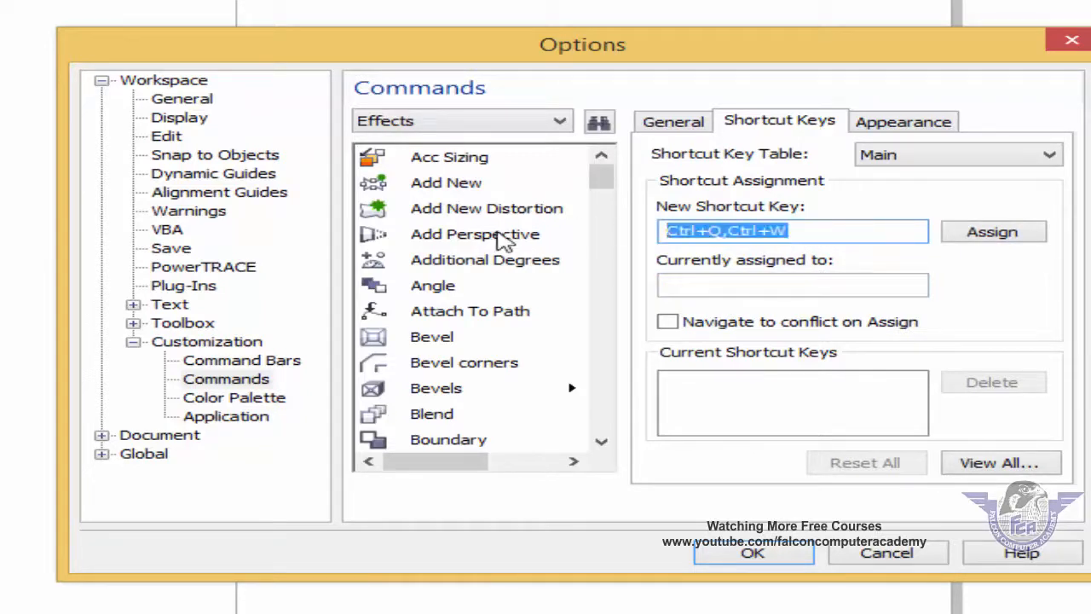
key("Delete")
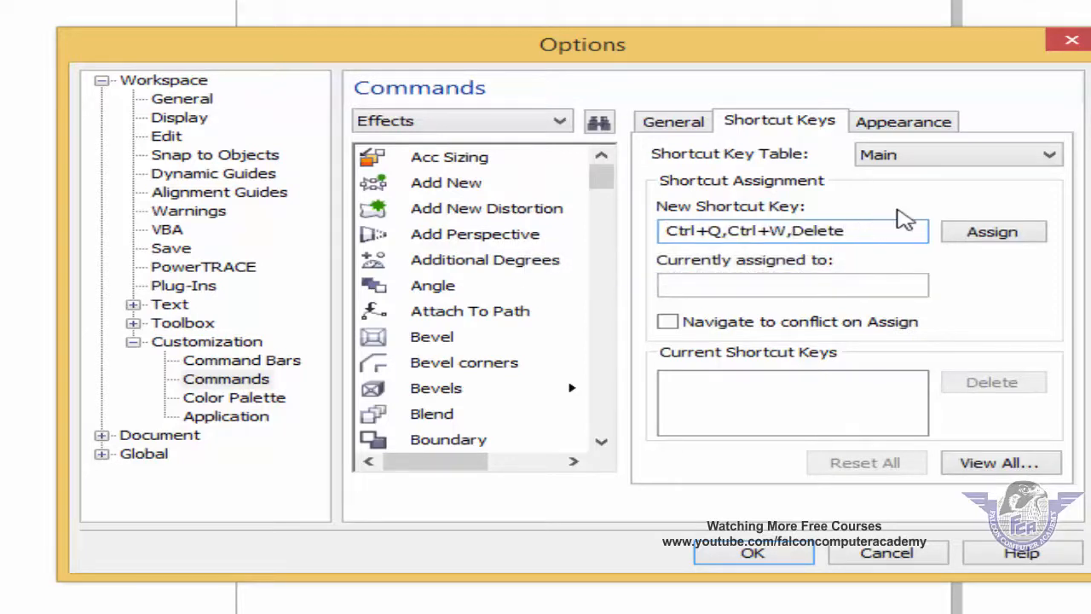
key("BackSpace")
key("BackSpace")
key("BackSpace")
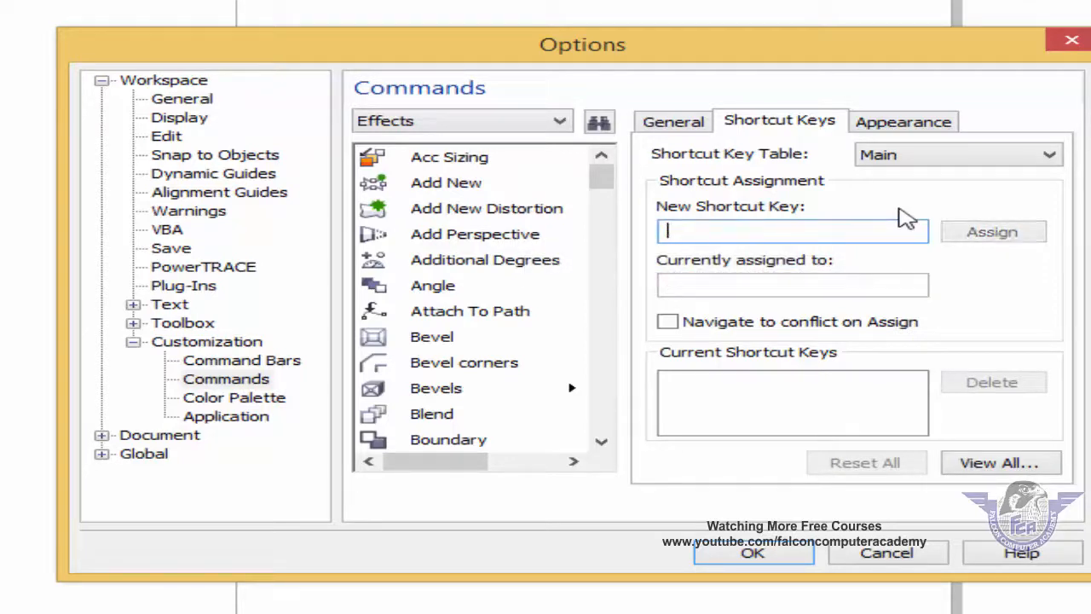
Assign Ctrl+W as the shortcut key for Add Perspective and accept the options.
key("ctrl+w")
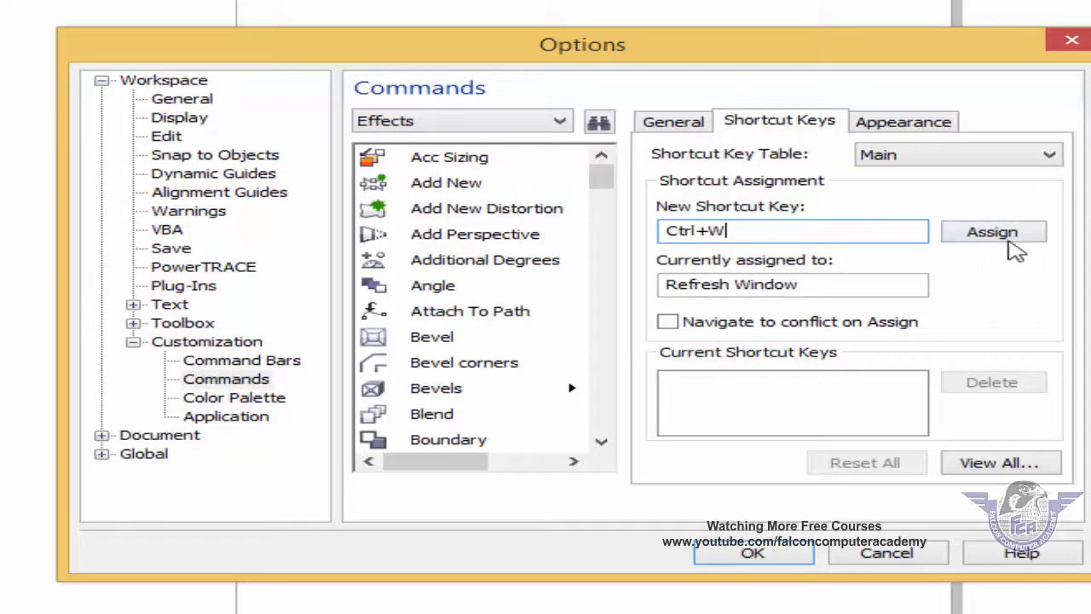
left_click(993, 233)
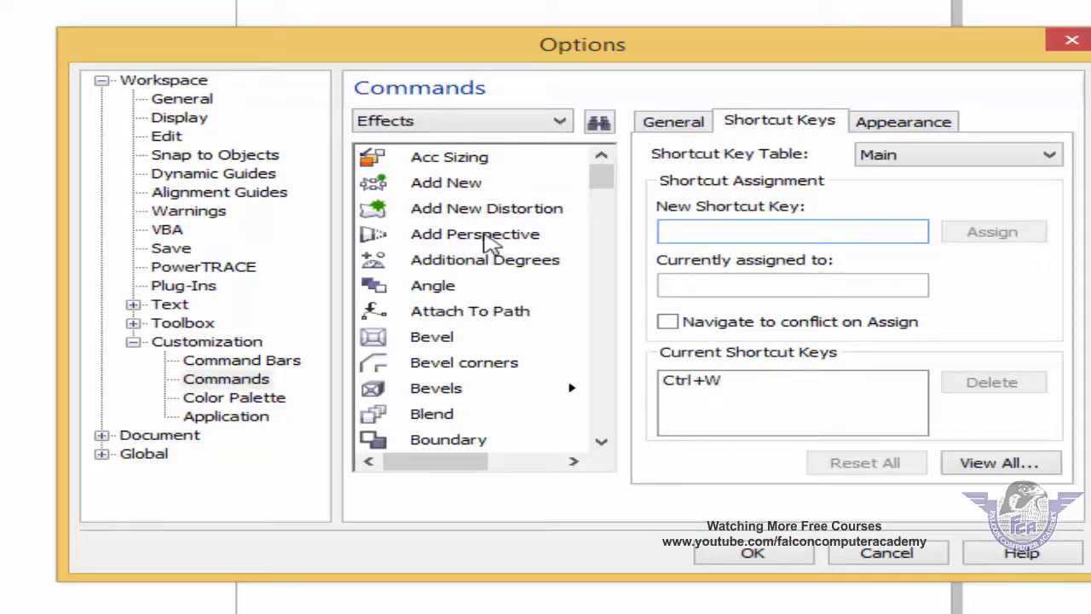
left_click(751, 551)
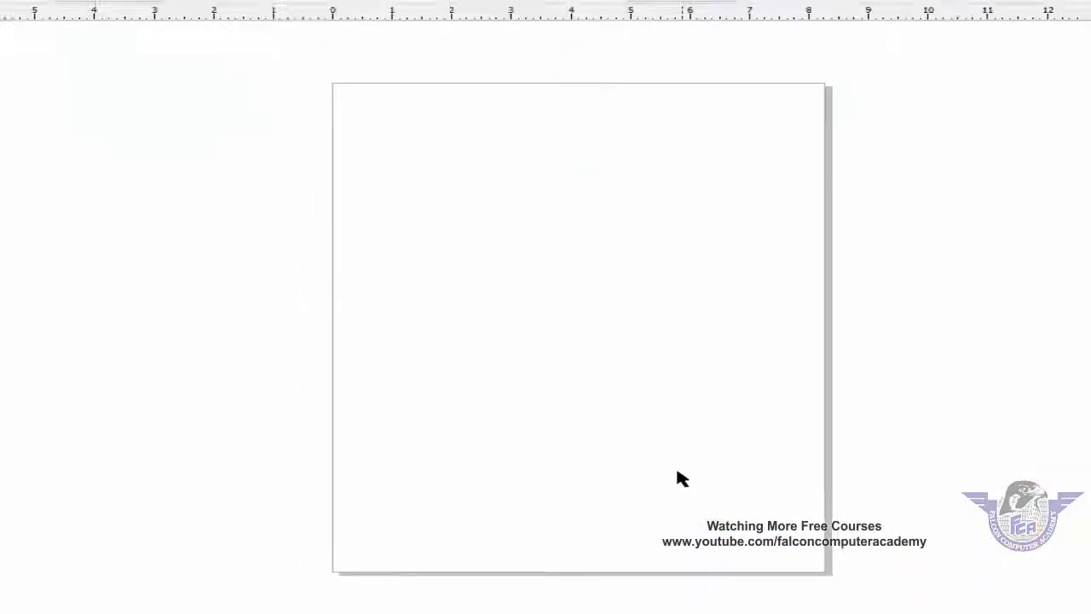
Add the artistic text "Falcon" on the page and enlarge it to about 97 pt.
left_click(14, 247)
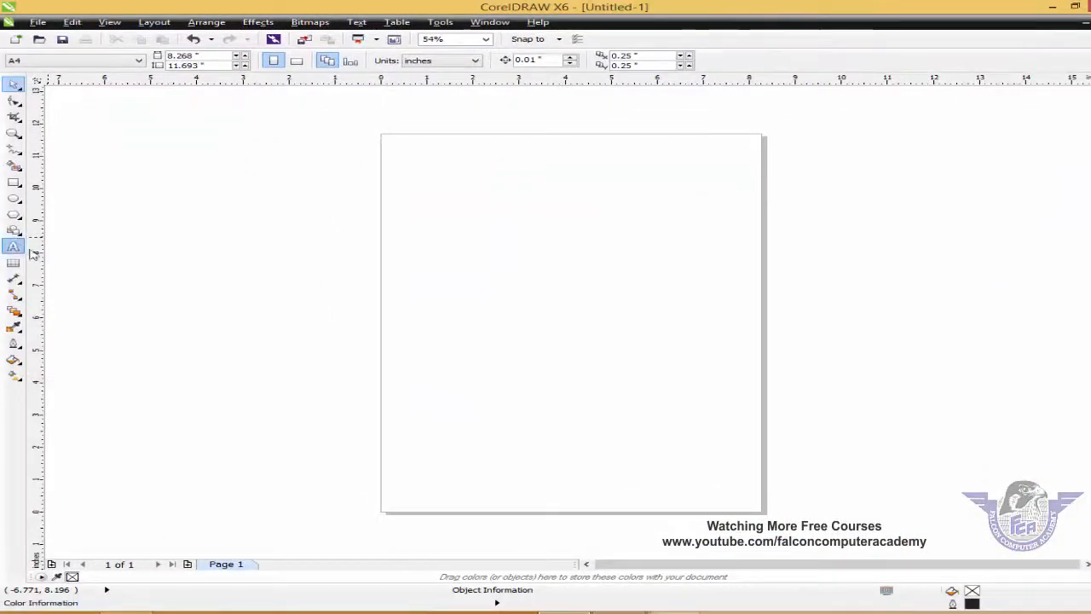
left_click(516, 266)
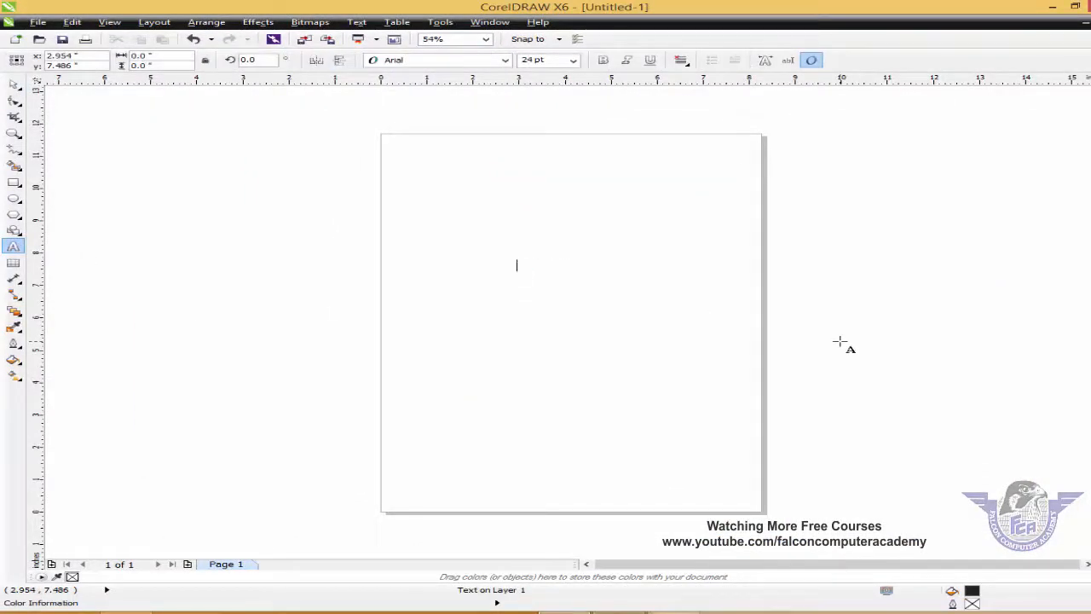
type("Falcon")
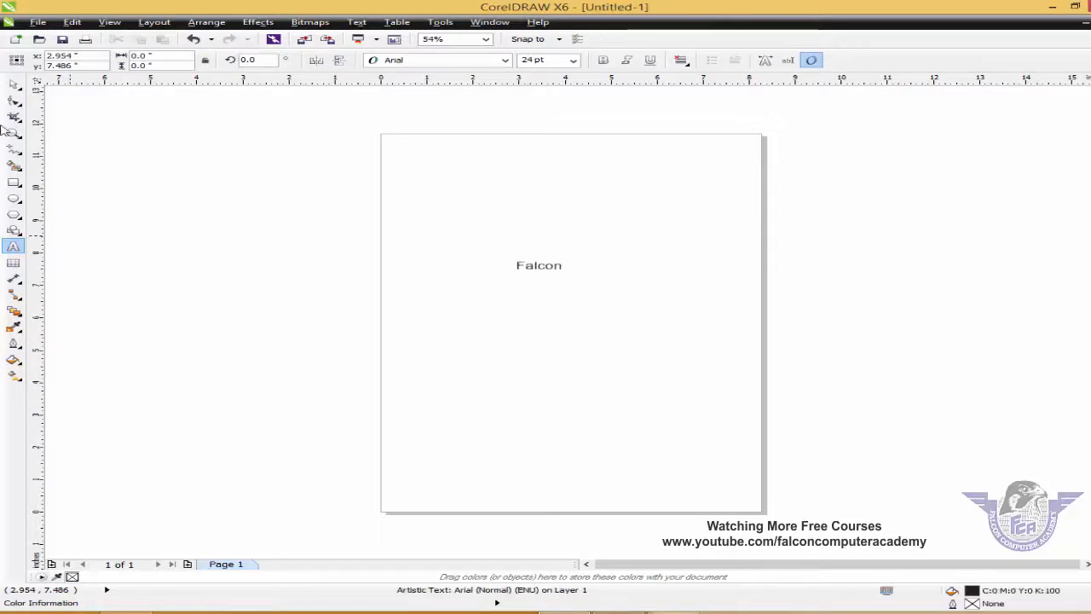
left_click(13, 85)
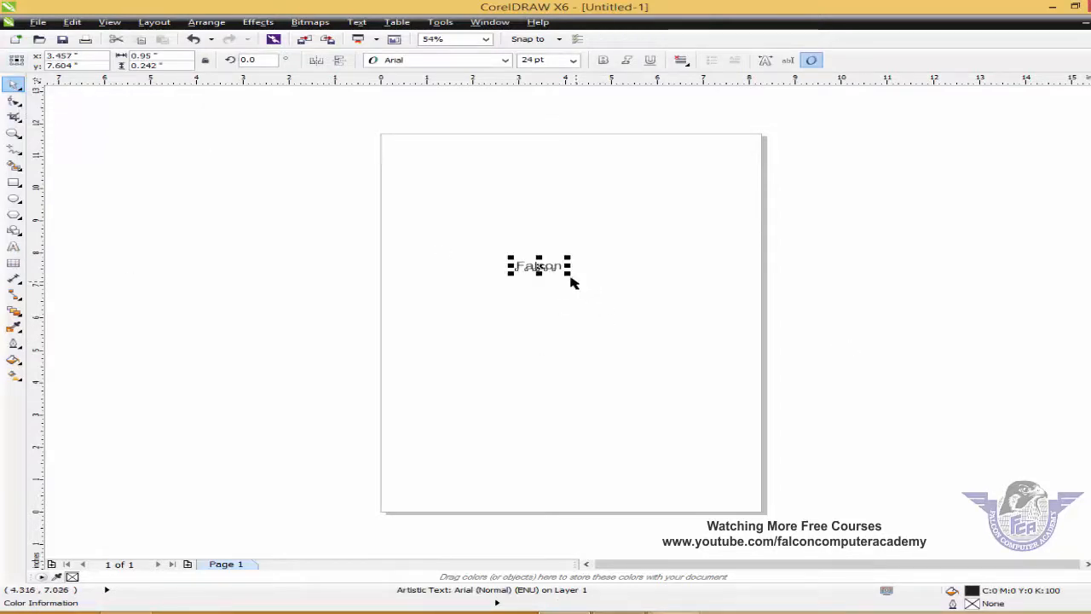
left_click_drag(569, 275, 696, 348)
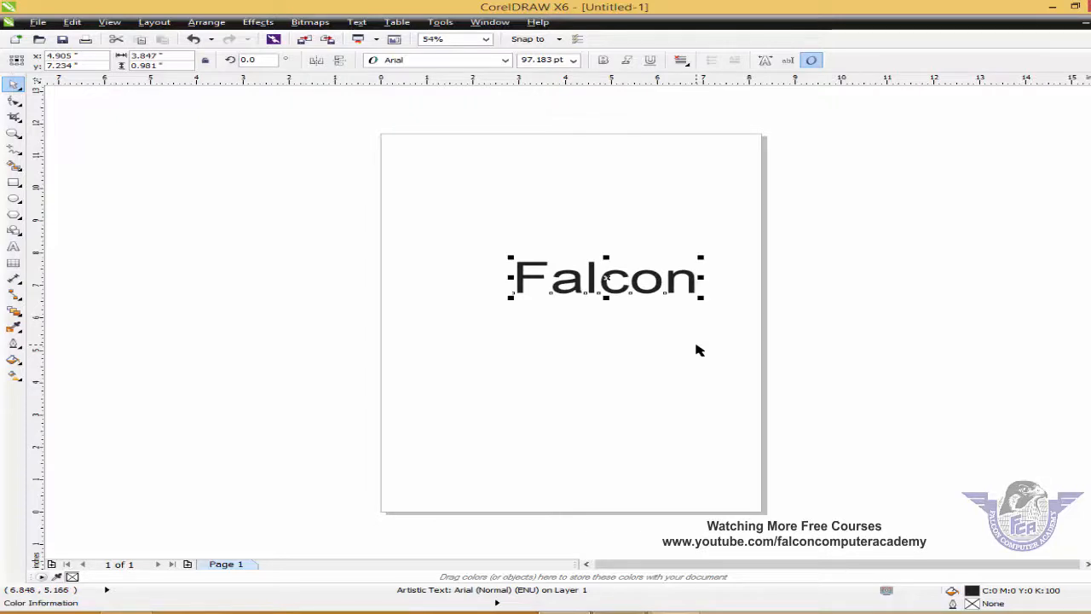
Apply Add Perspective to the Falcon text and stretch its left corners so the F end is tallest, about 4.45 by 3.93 inches overall.
key("F10")
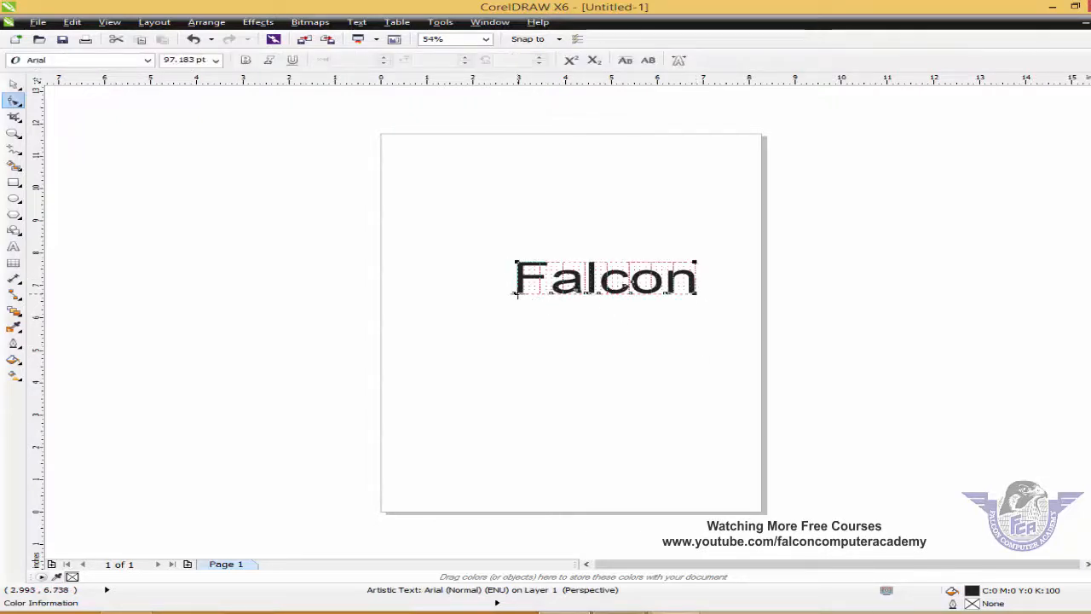
left_click_drag(515, 293, 509, 355)
mouse_move(516, 262)
left_mouse_down()
mouse_move(521, 252)
mouse_move(502, 255)
mouse_move(498, 242)
mouse_move(503, 260)
left_mouse_up()
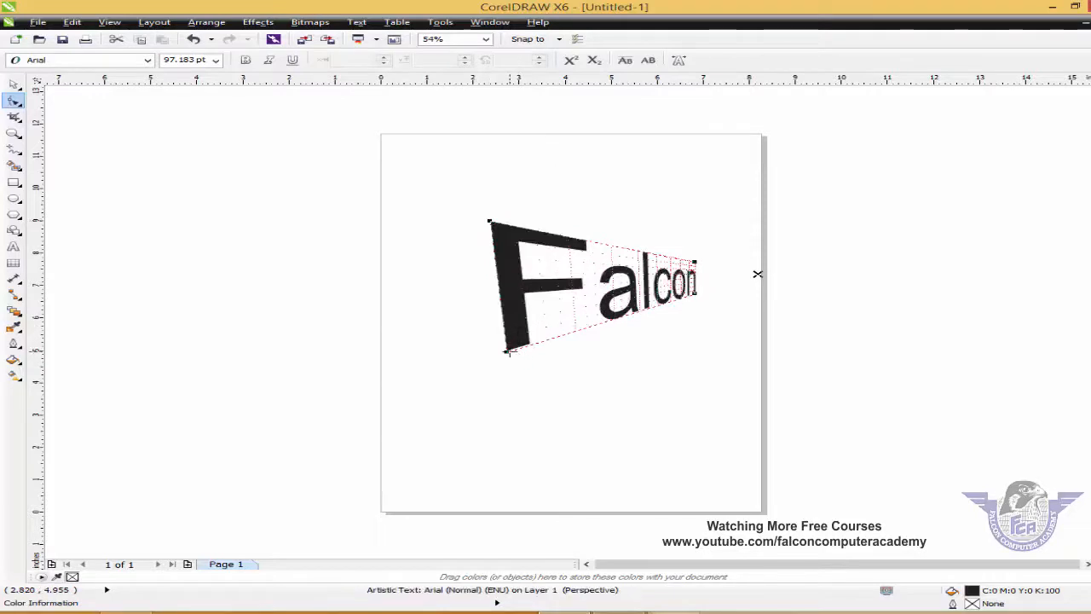
left_click_drag(507, 350, 490, 348)
left_click(14, 83)
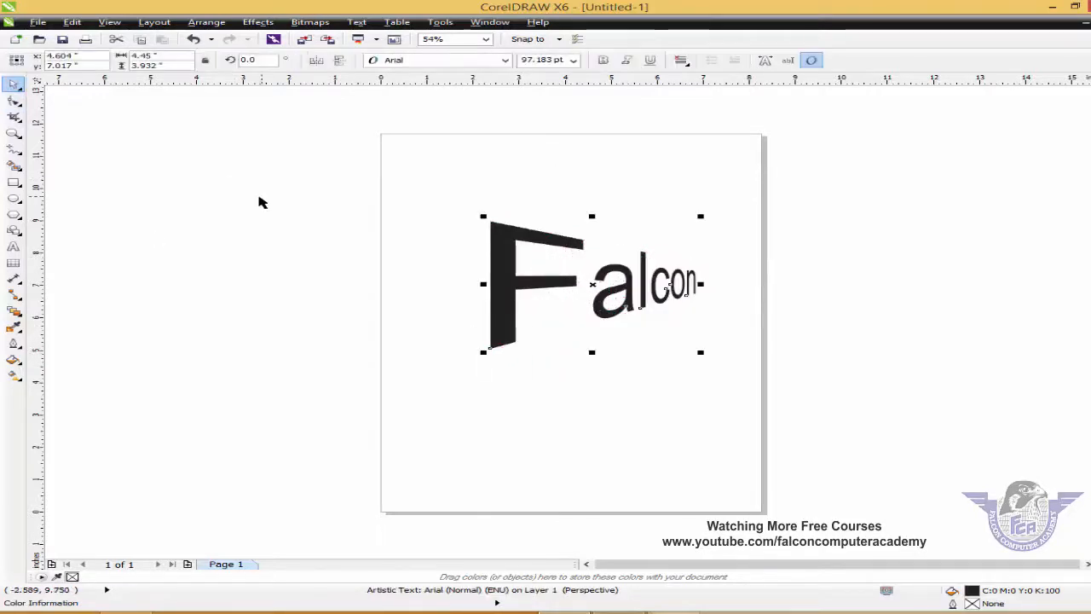